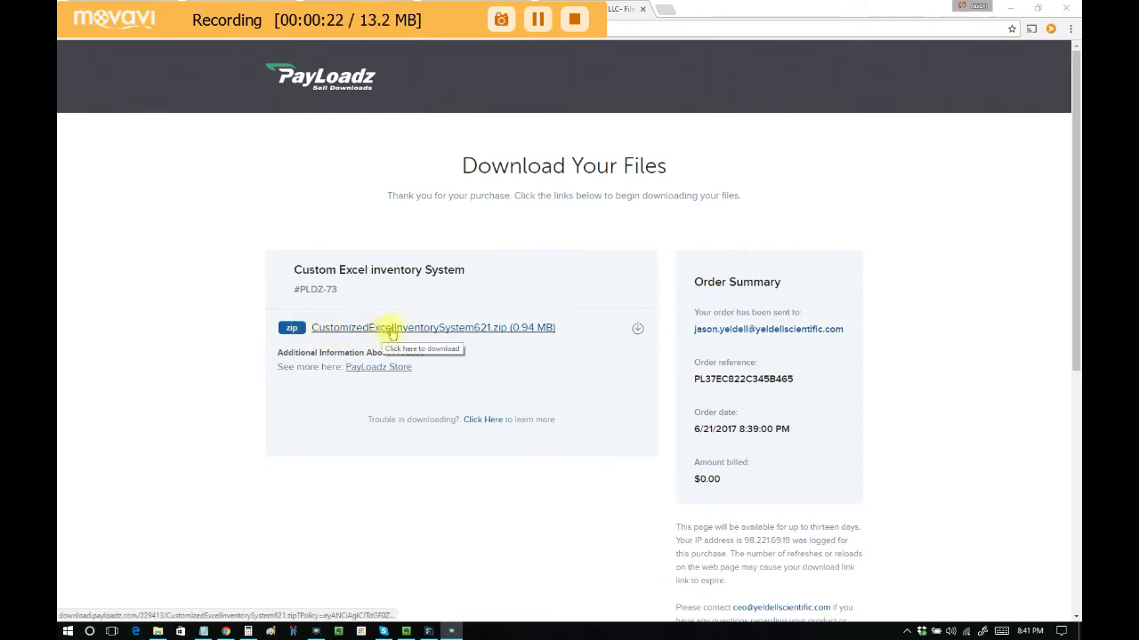
Download CustomizedExcelInventorySystem621.zip from PayLoadz and show it in the Downloads folder.
left_click(439, 335)
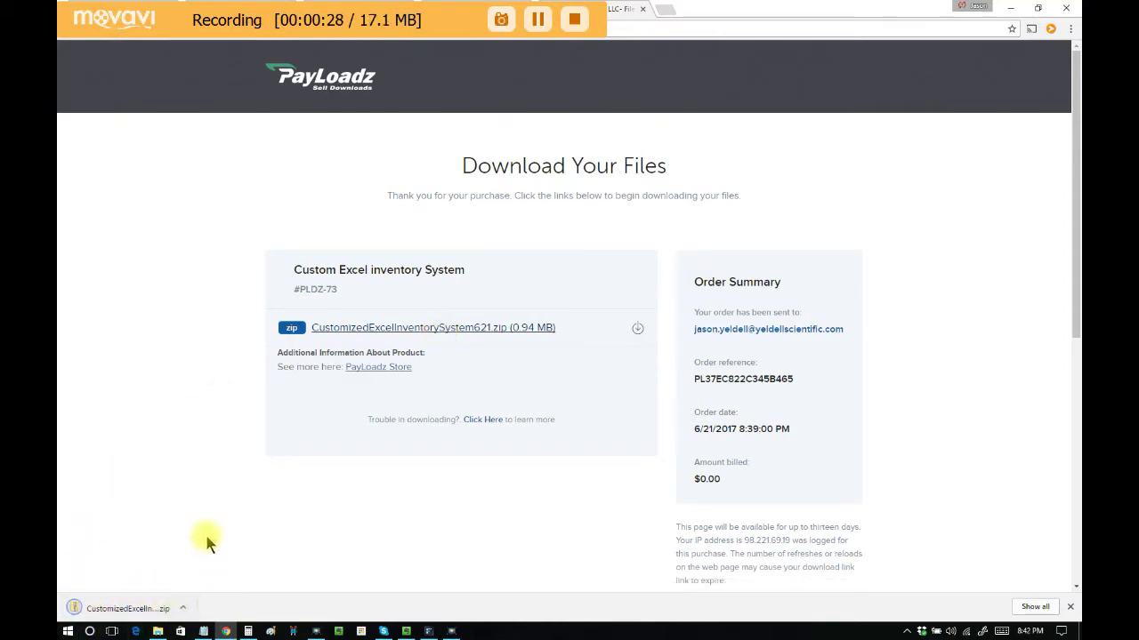
left_click(158, 631)
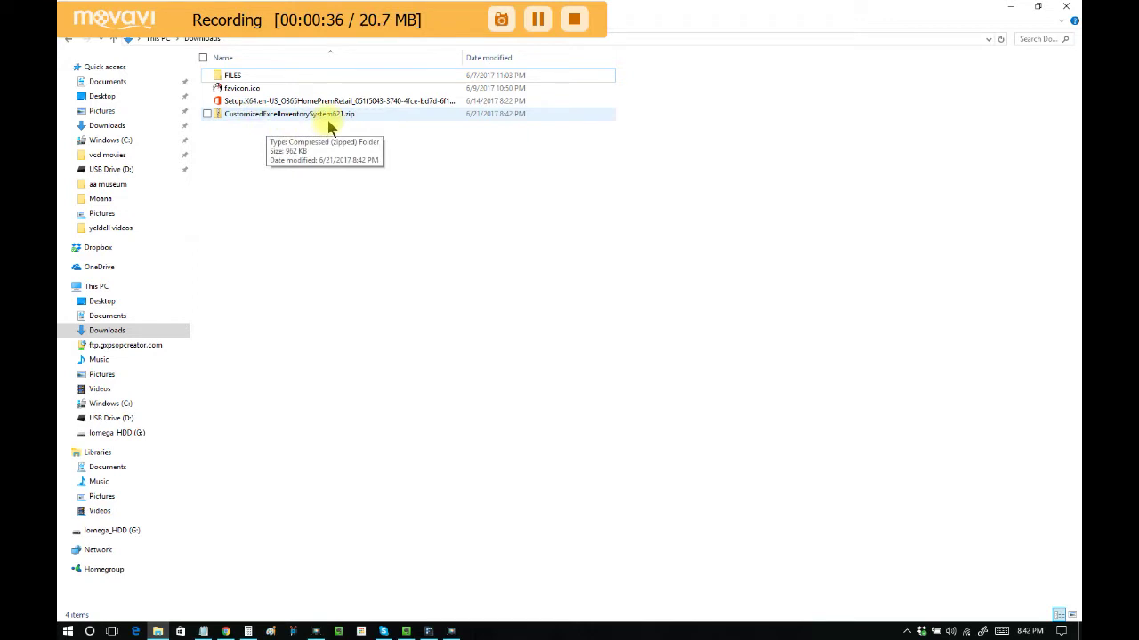
Extract the zip and open InventoryMgtSystem.xls from the extracted ExcelInventorySystem folder.
left_click(300, 121)
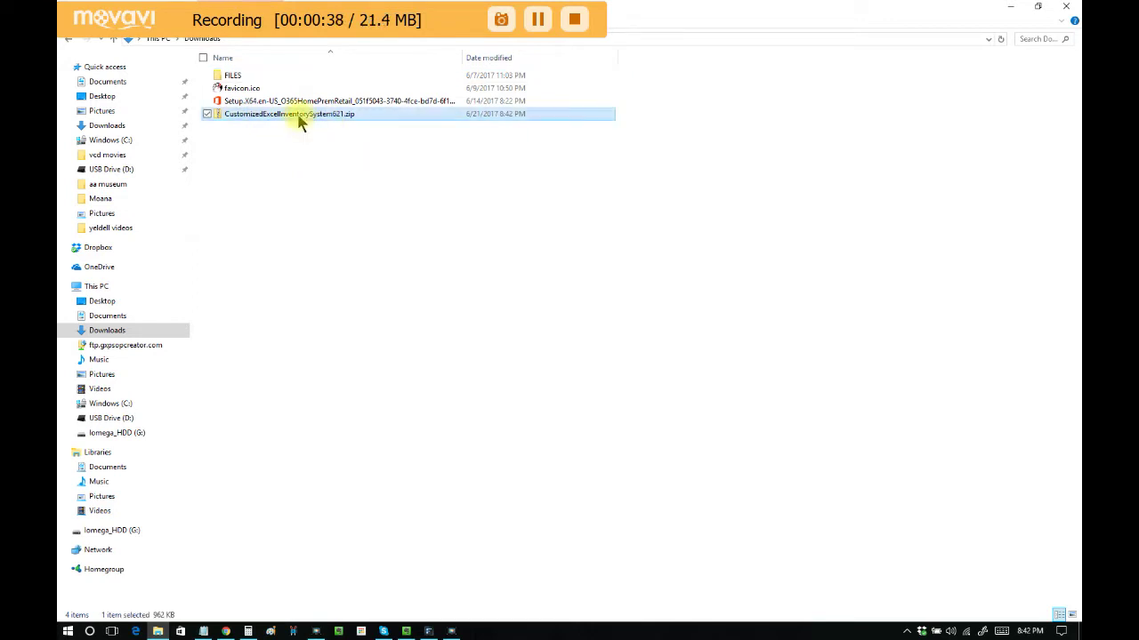
right_click(299, 118)
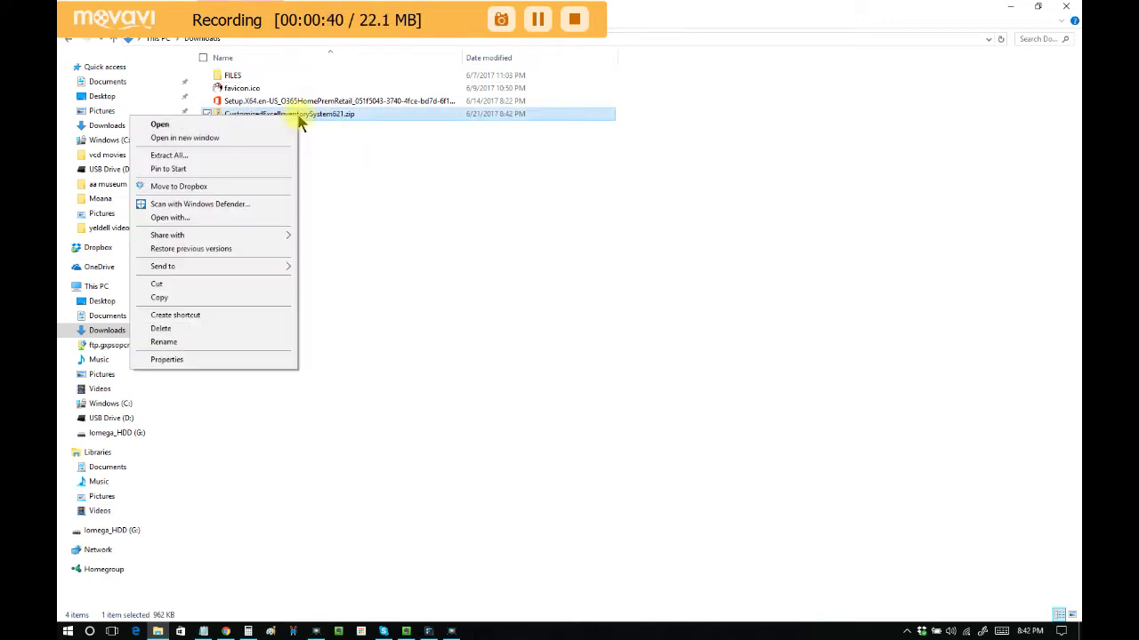
left_click(251, 159)
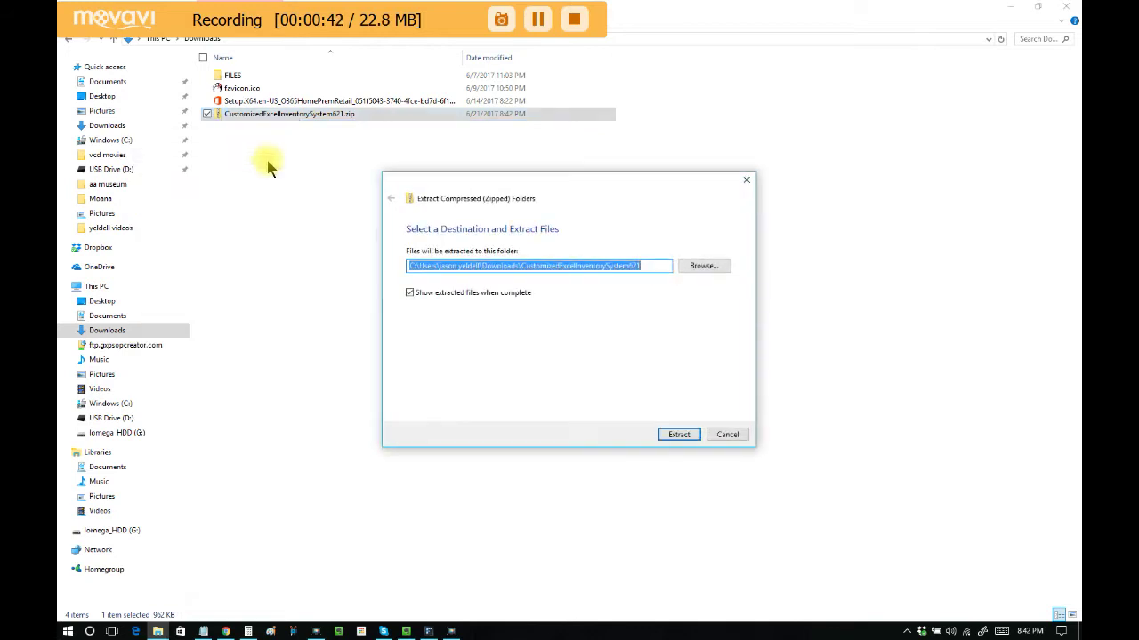
left_click(675, 434)
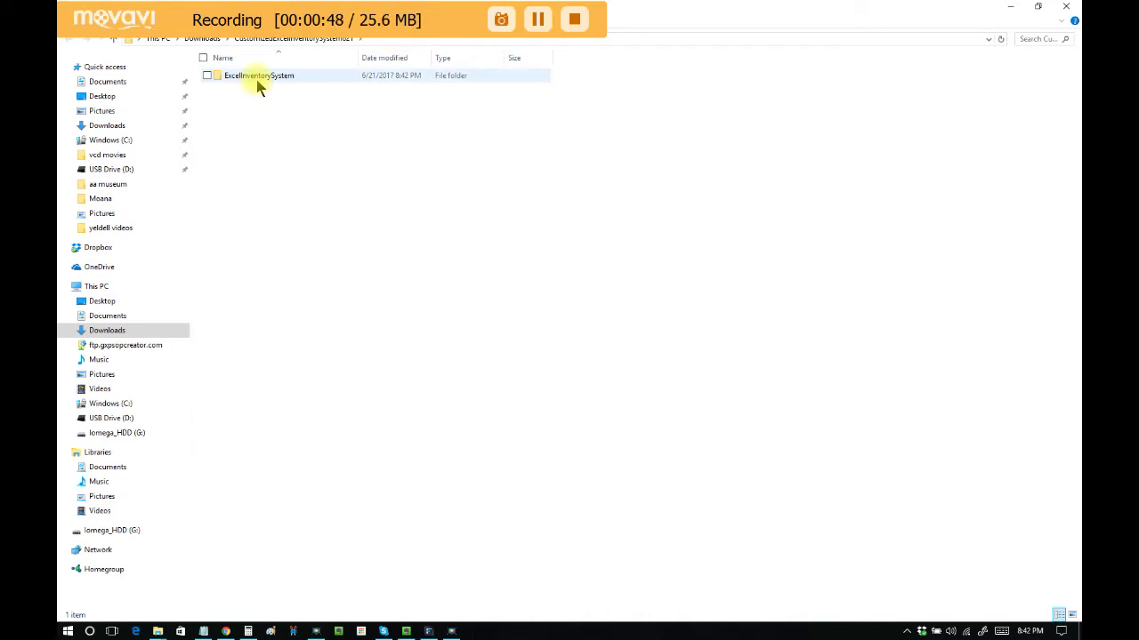
double_click(251, 78)
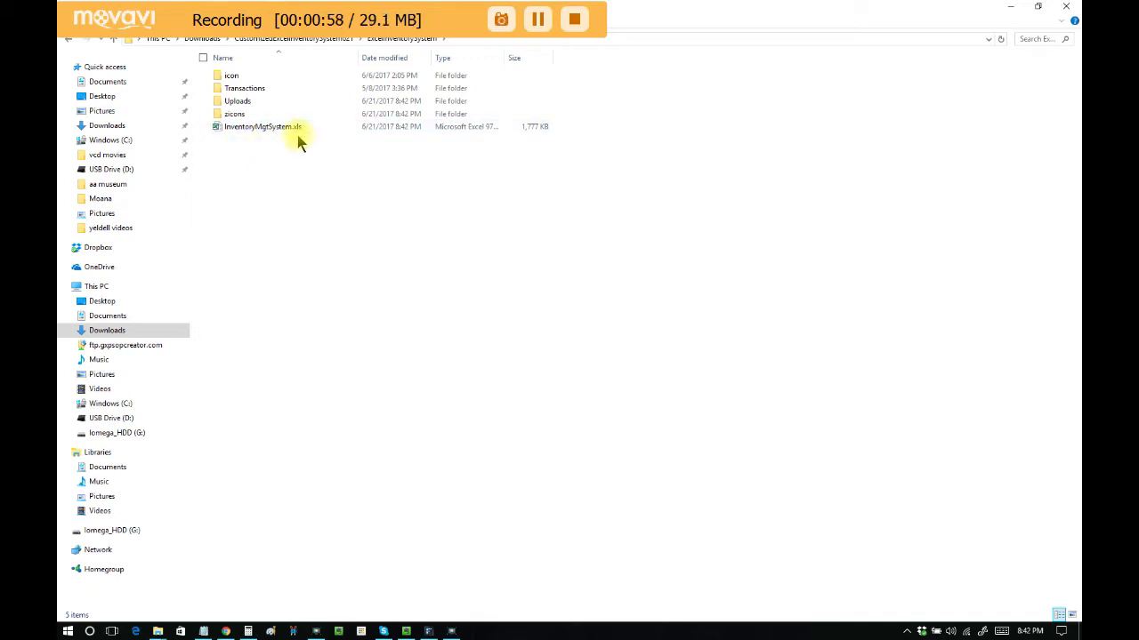
double_click(267, 128)
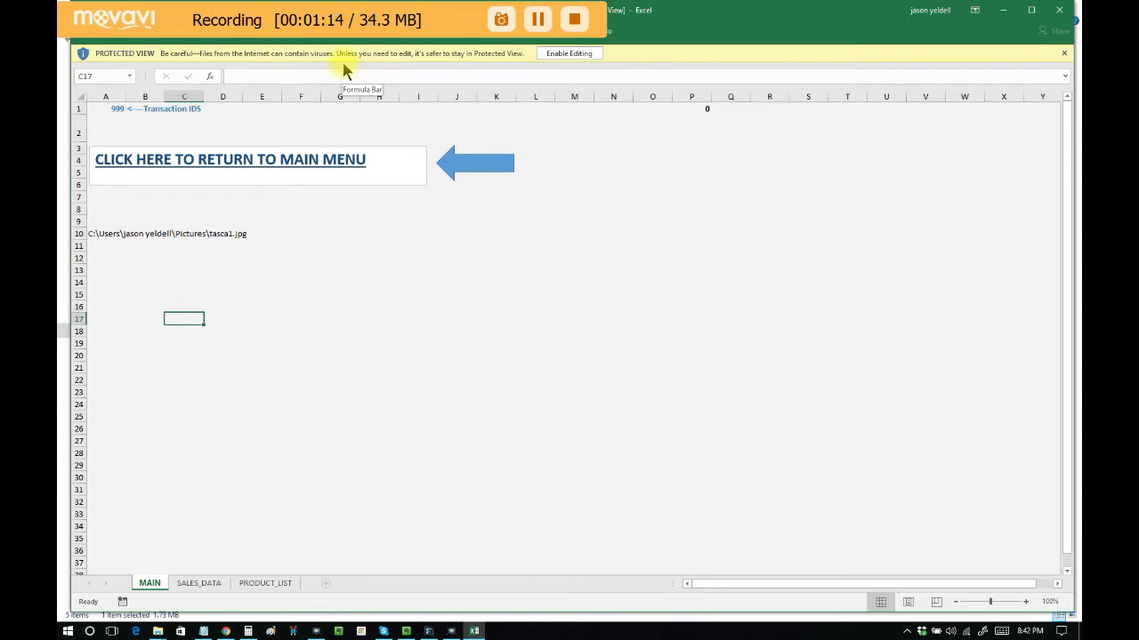
Enable editing on the workbook and bring up the Inventory Management System main menu.
left_click(568, 57)
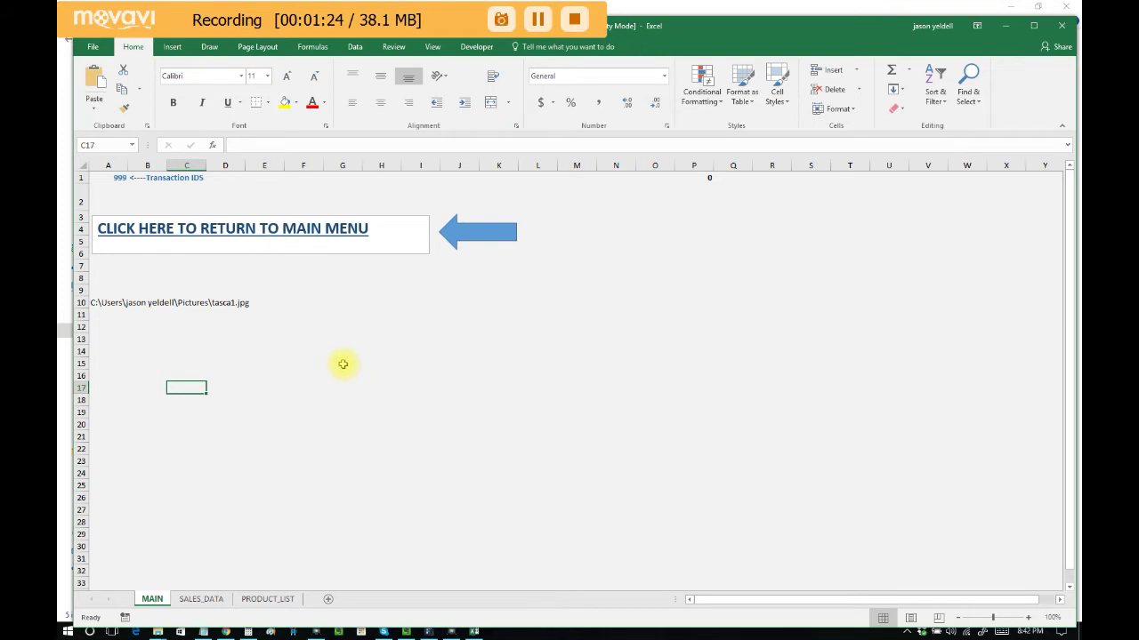
left_click(237, 233)
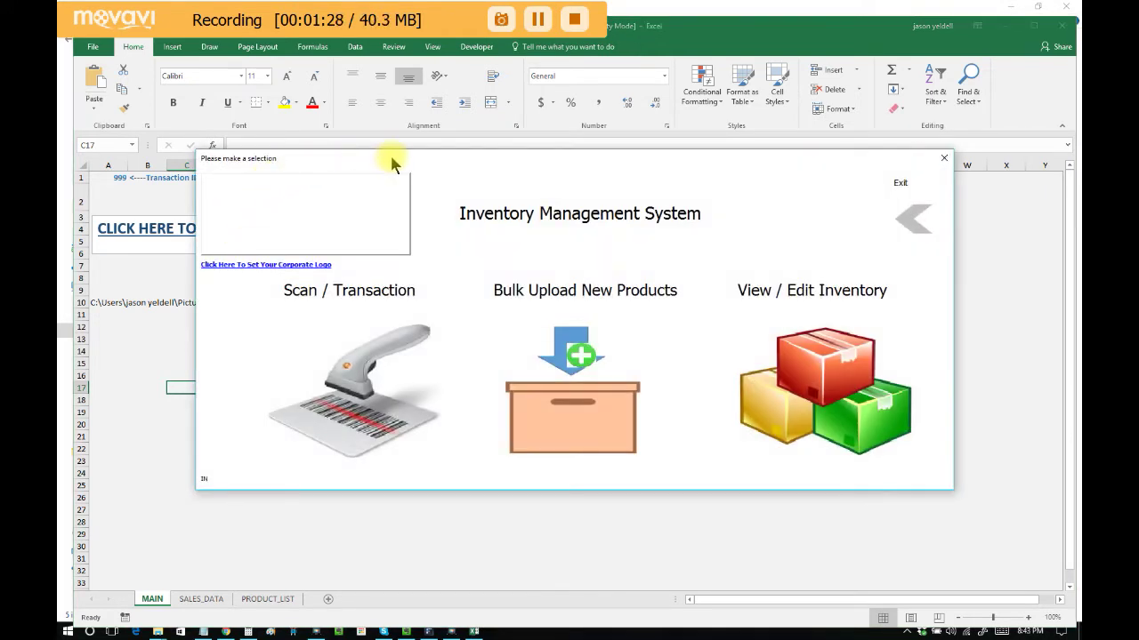
left_click(534, 19)
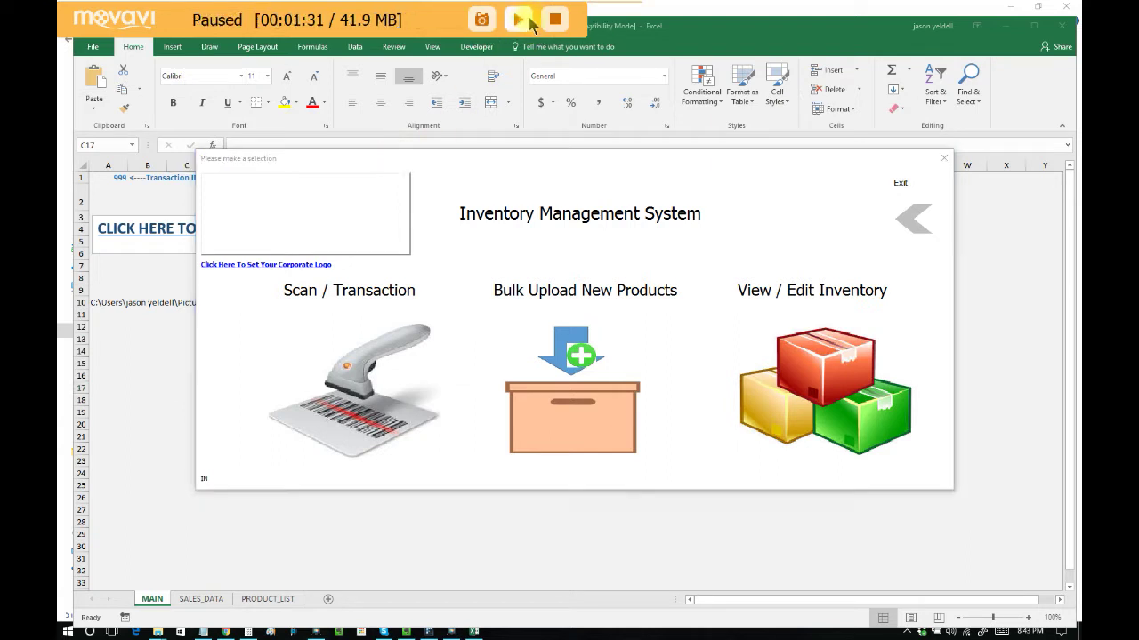
left_click(528, 20)
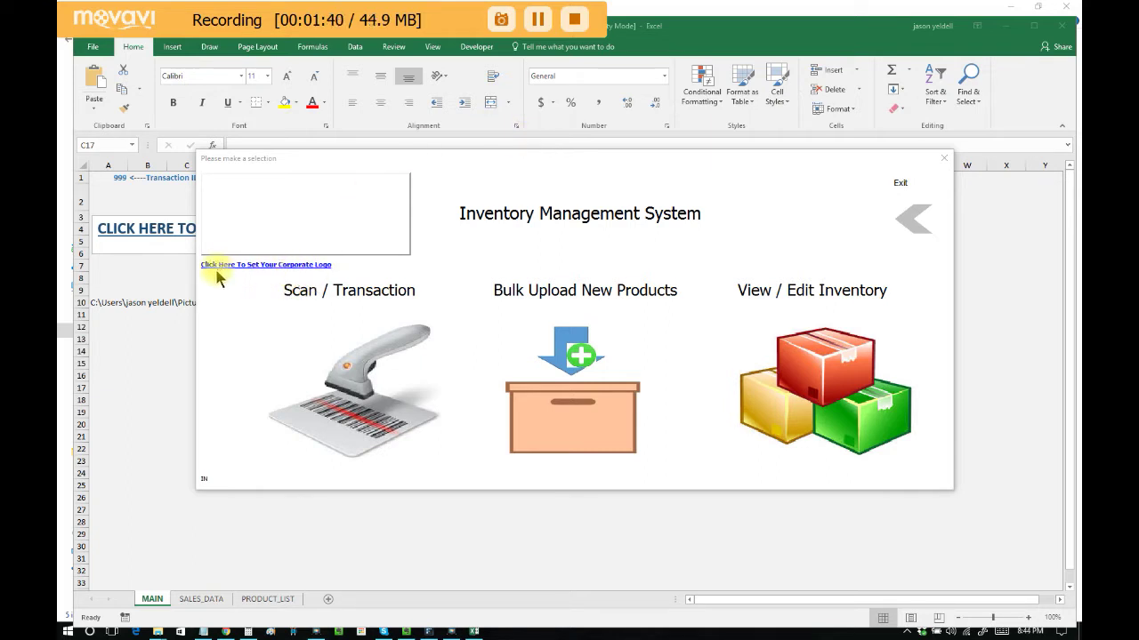
Set 1.jpg from the Pictures folder as the menu's corporate logo.
left_click(292, 266)
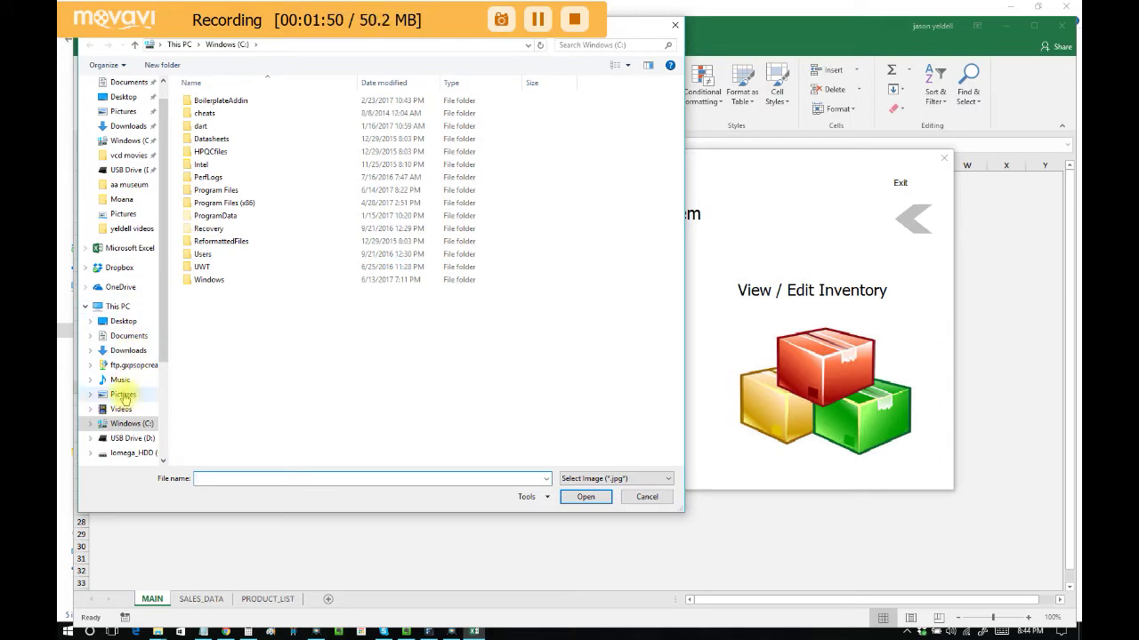
left_click(123, 396)
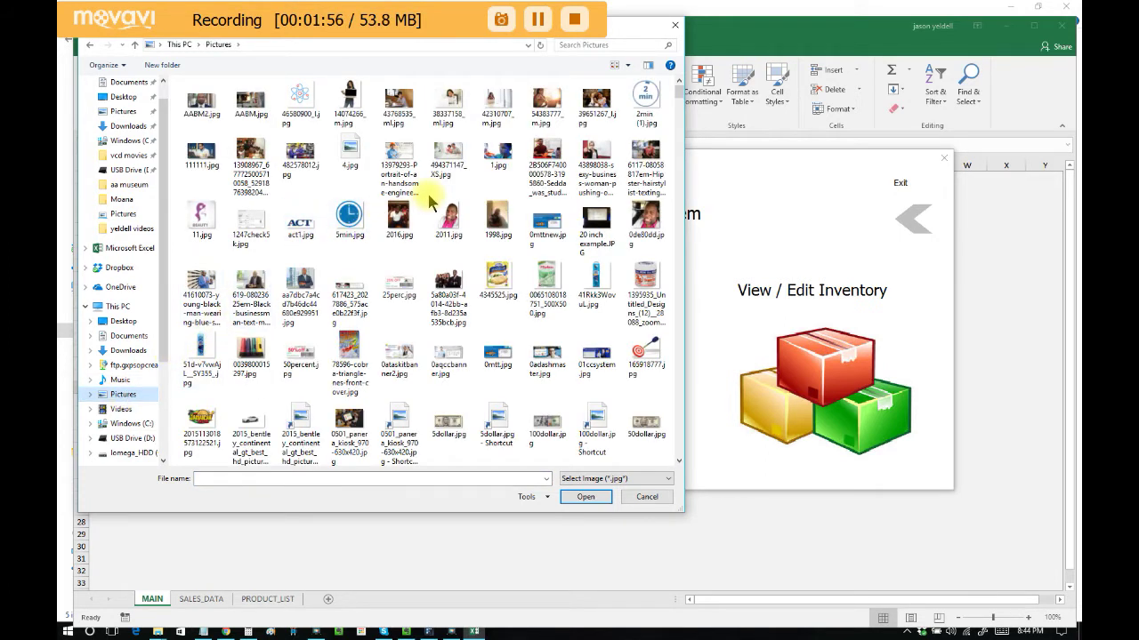
double_click(504, 151)
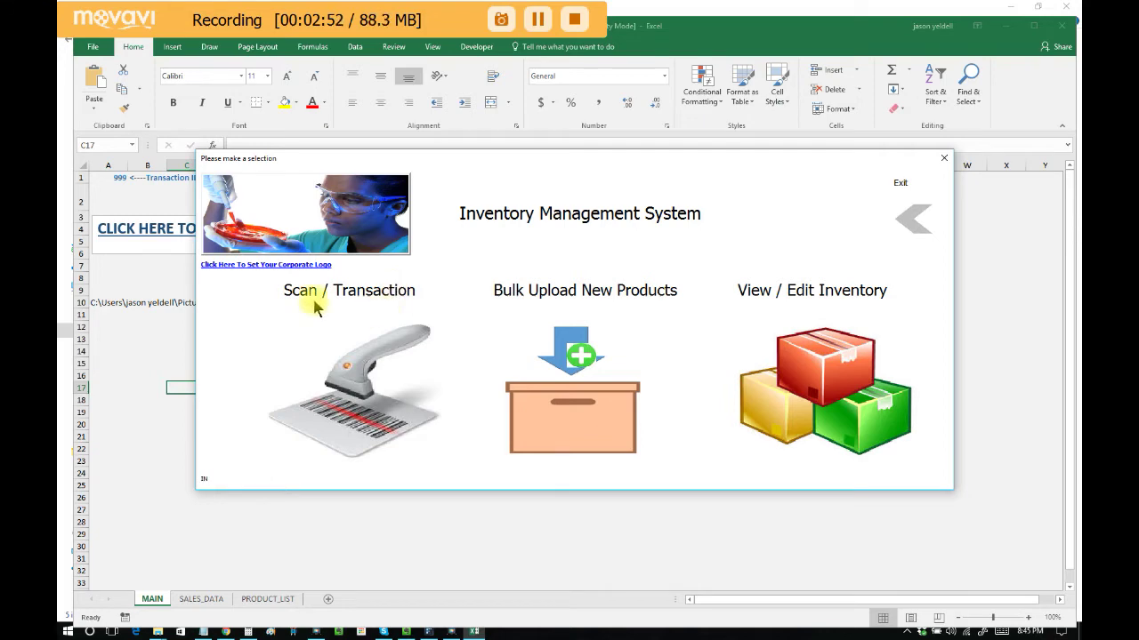
left_click(356, 375)
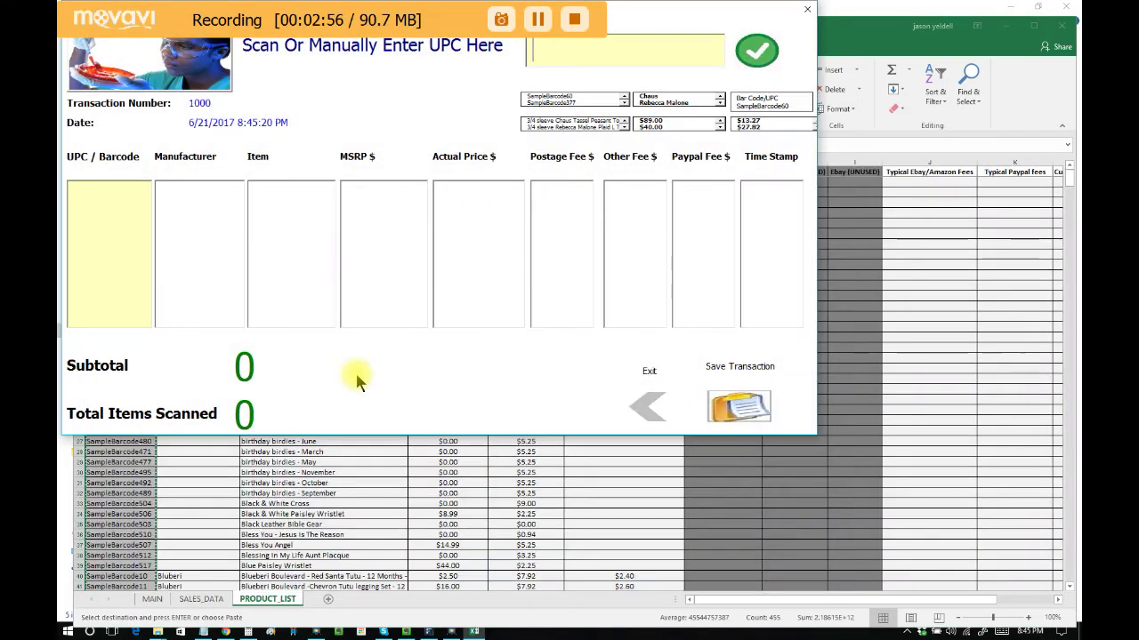
Centre the scan form and look up barcode SampleBarcode1 to show the Carter product.
left_click_drag(651, 10, 773, 132)
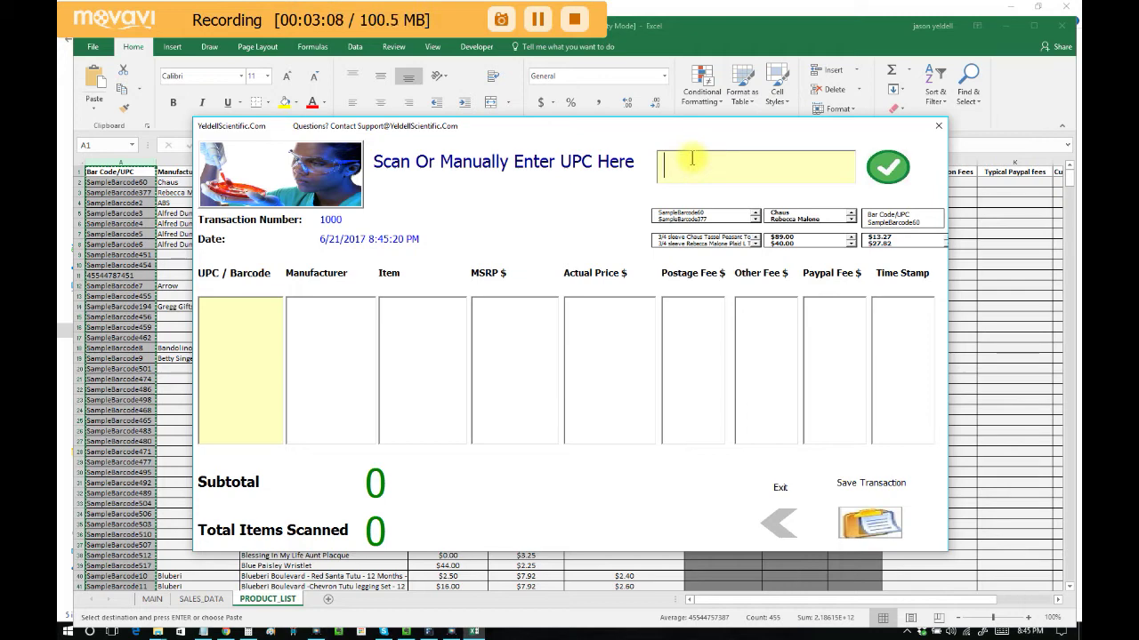
type("SampleBarcode1")
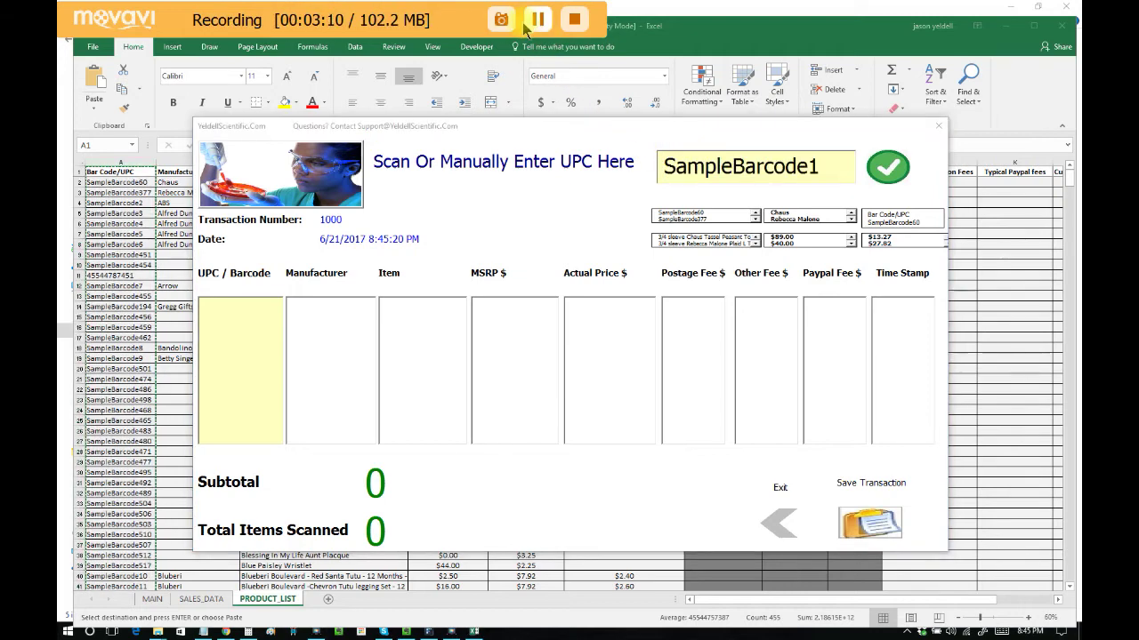
left_click(778, 173)
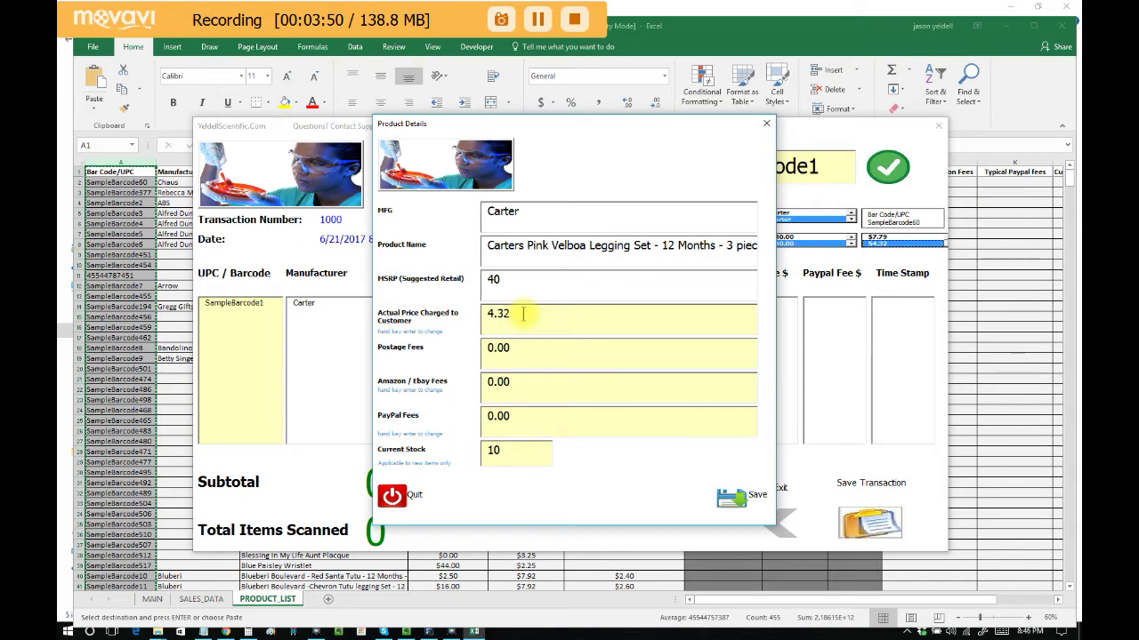
Add SampleBarcode1 to the transaction with actual price 10.00 and postage fees 2.50.
left_click_drag(523, 314, 459, 322)
type("10.")
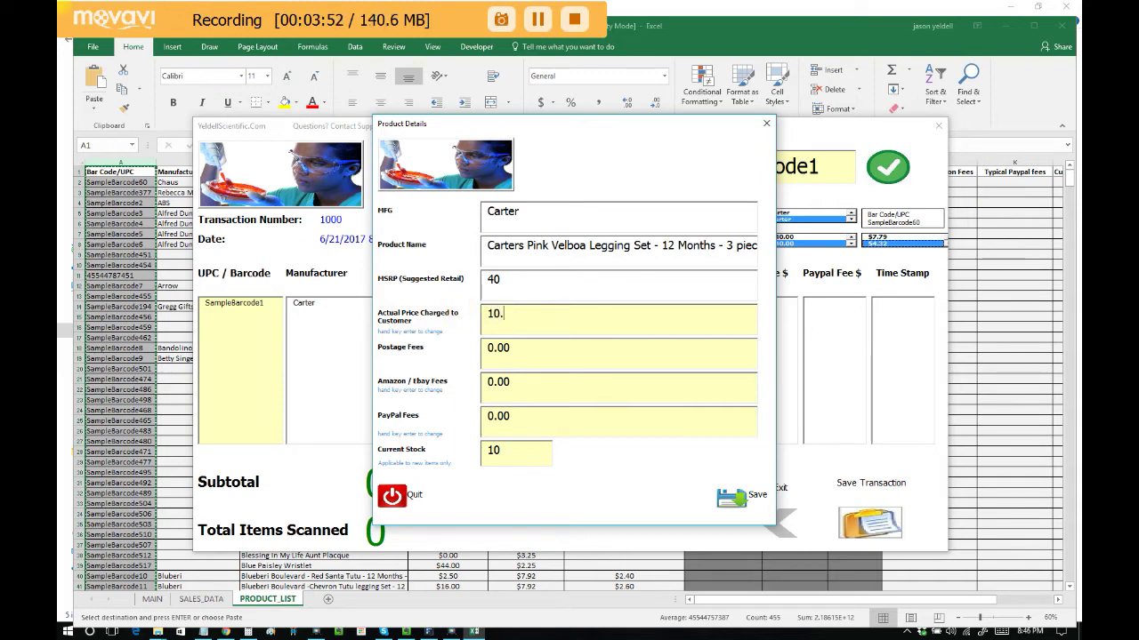
type("00")
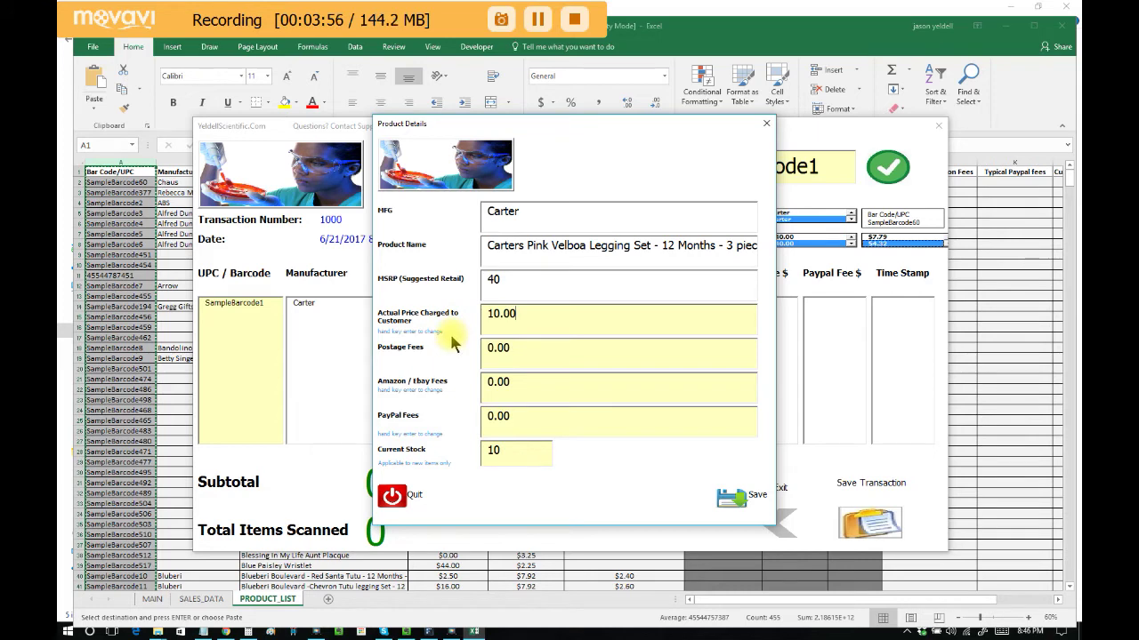
left_click(539, 358)
type("2.50")
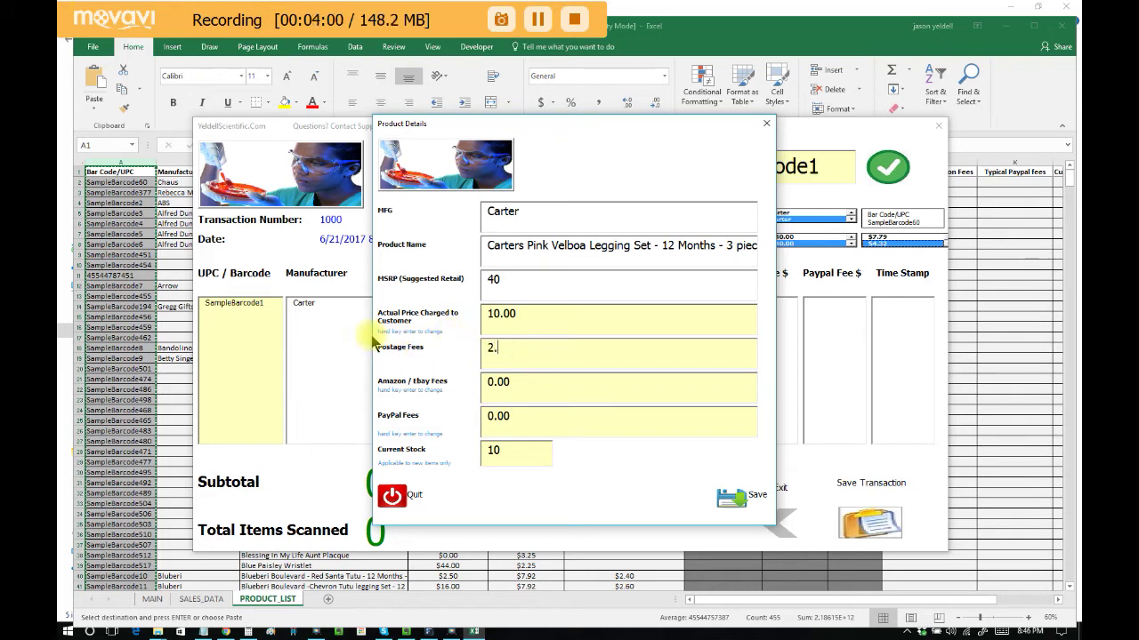
left_click(731, 498)
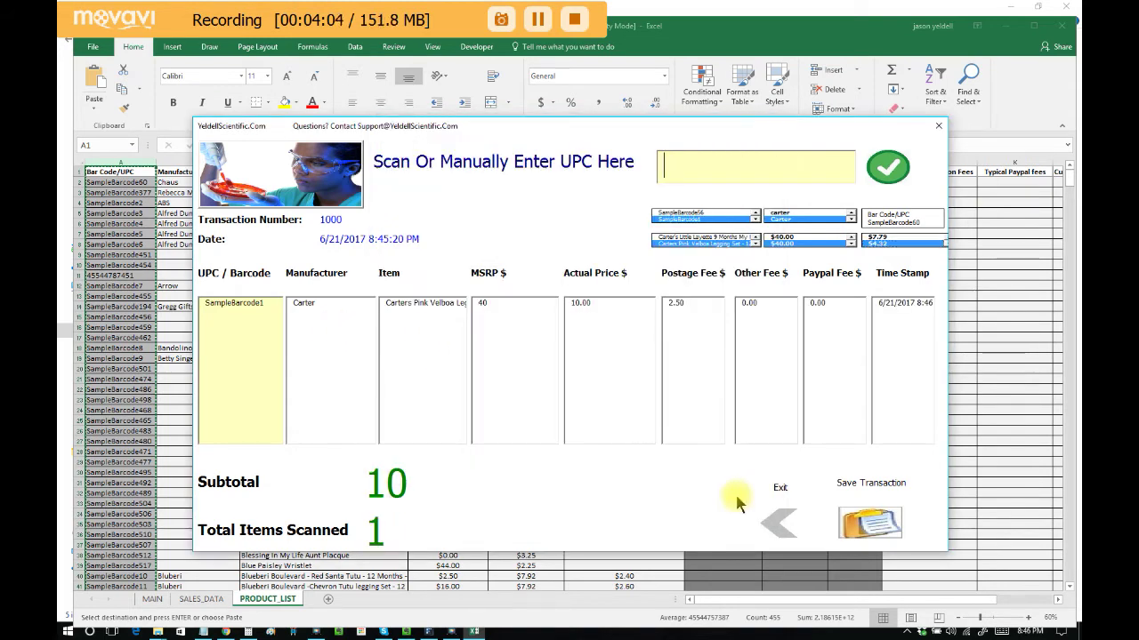
left_click(213, 305)
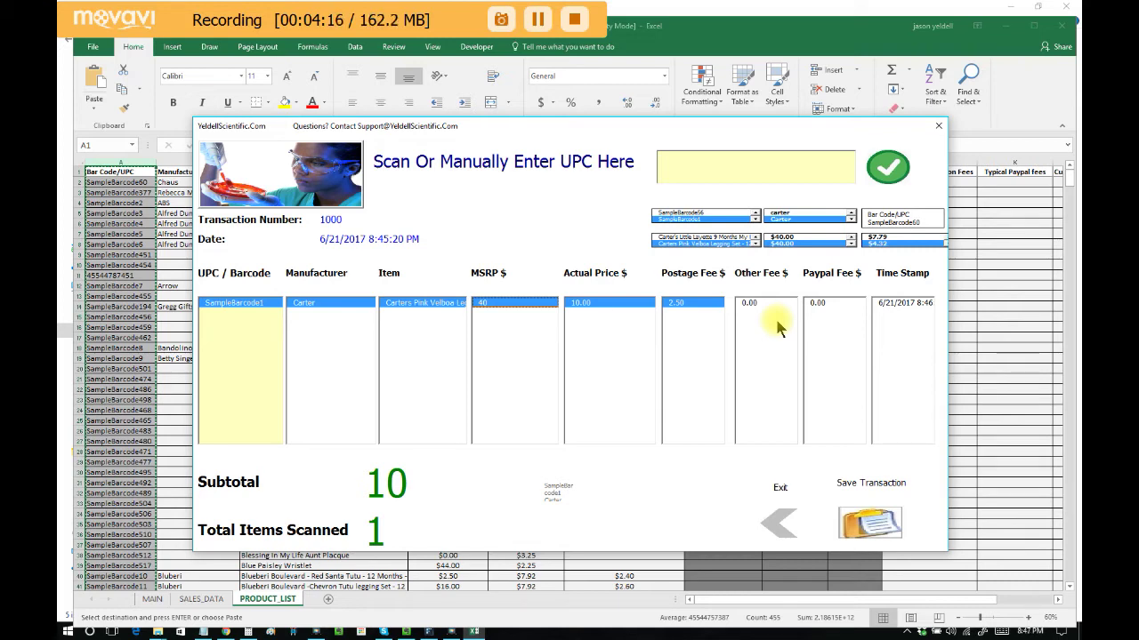
Submit unknown barcode SampleBarcode777 and accept adding it as a new product.
left_click(738, 171)
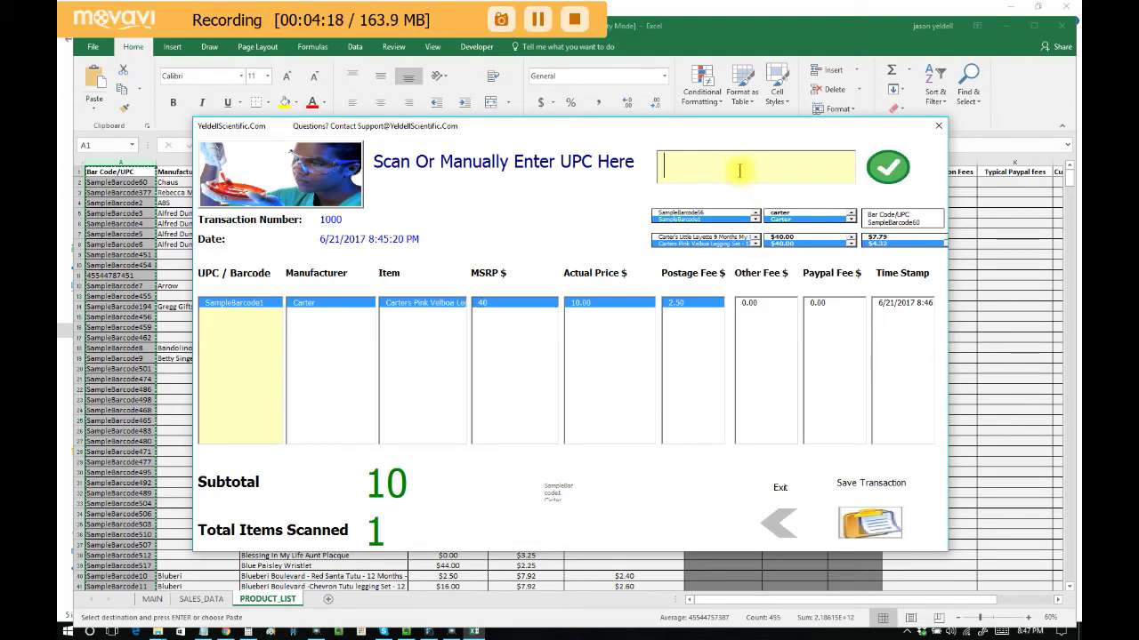
type("Sample")
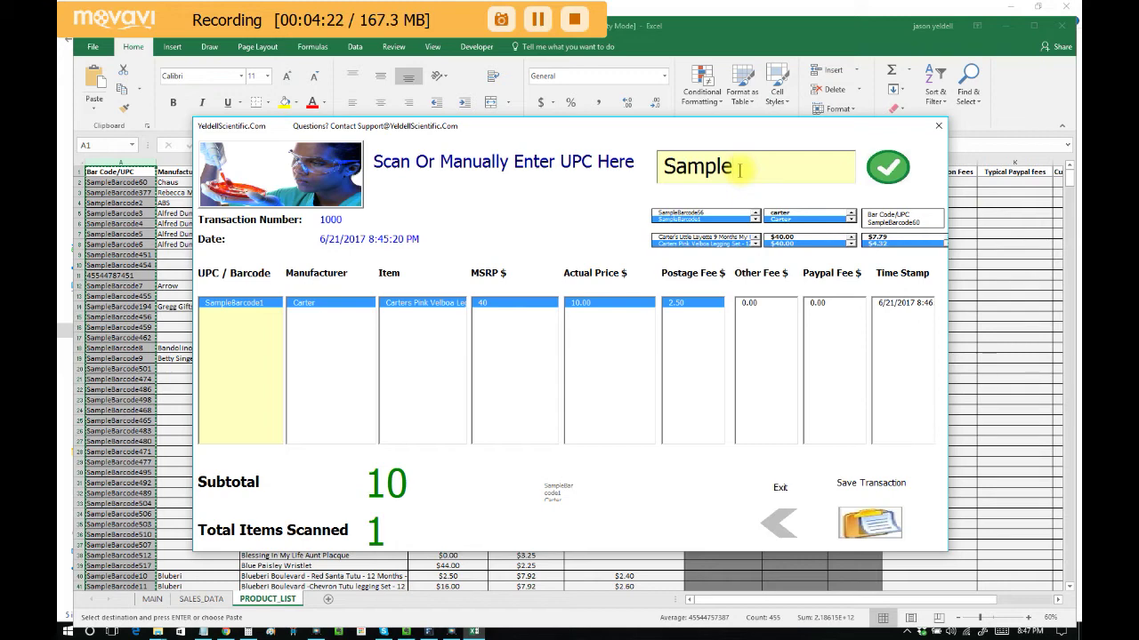
type("barcode7")
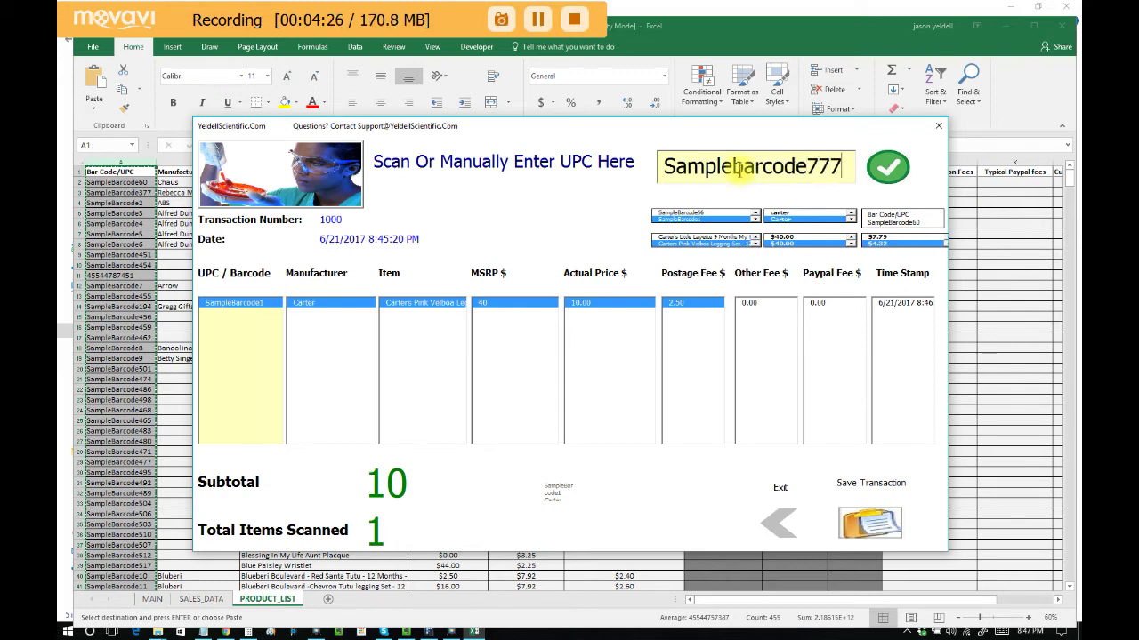
key("BackSpace")
type("B")
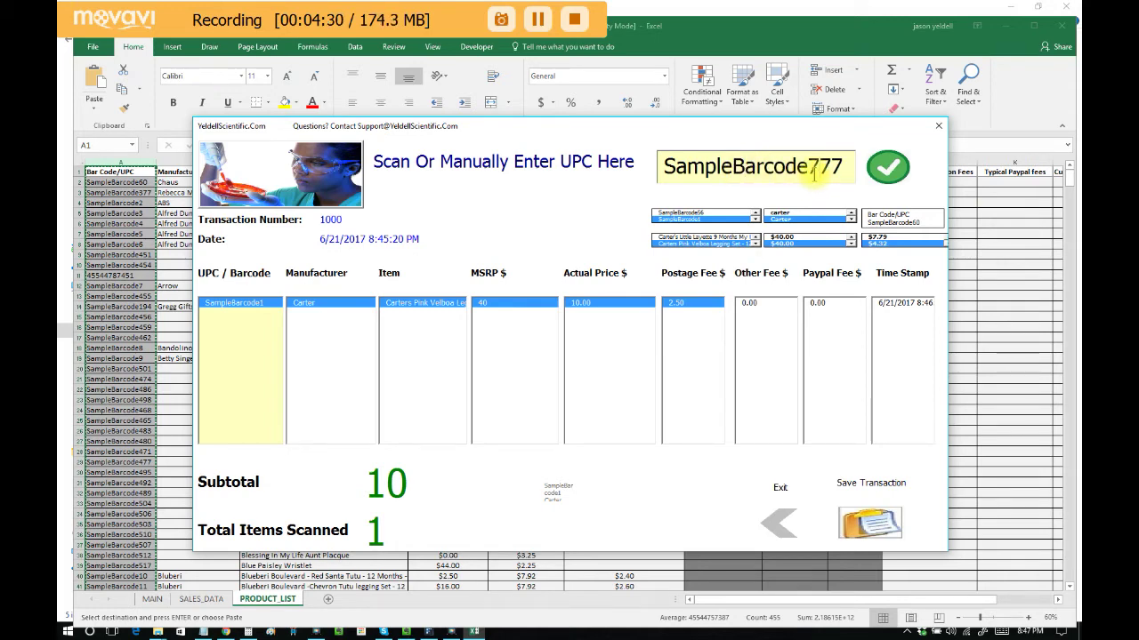
left_click(888, 176)
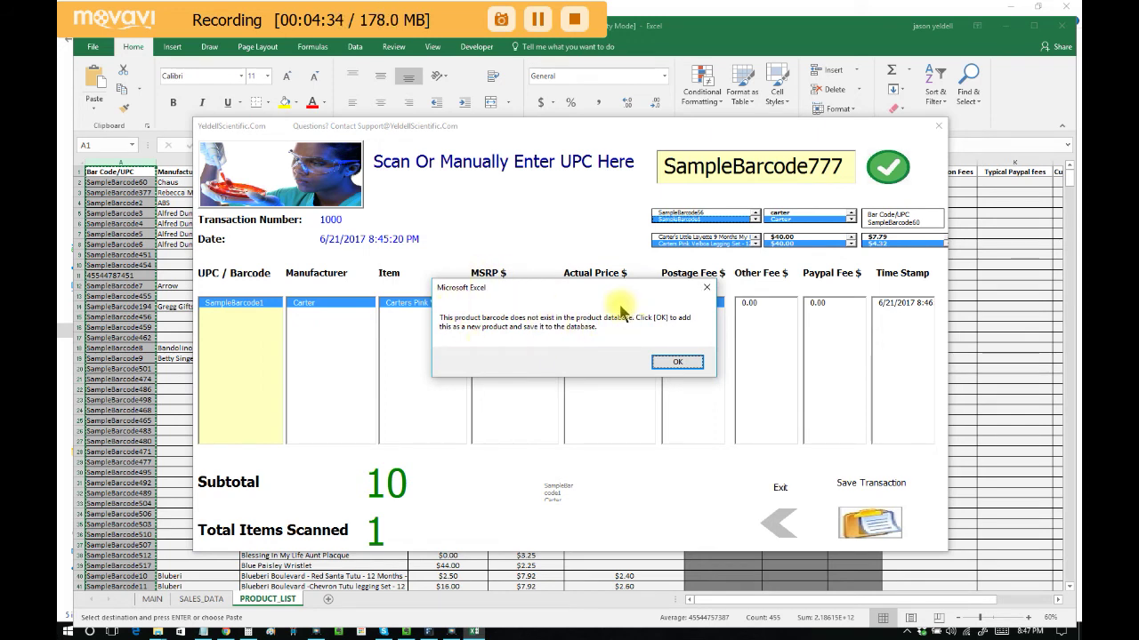
left_click(672, 363)
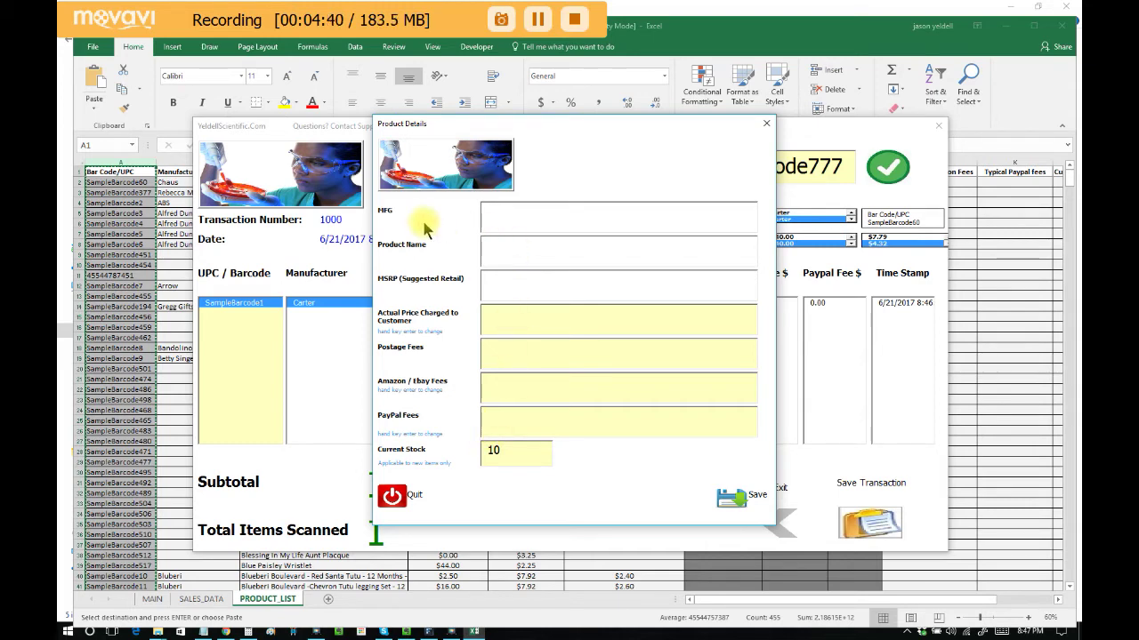
Save new product Acme Widget 1 with MSRP 99.99, price 49.99, postage 5.00, stock 50.
left_click(516, 226)
type("Acme")
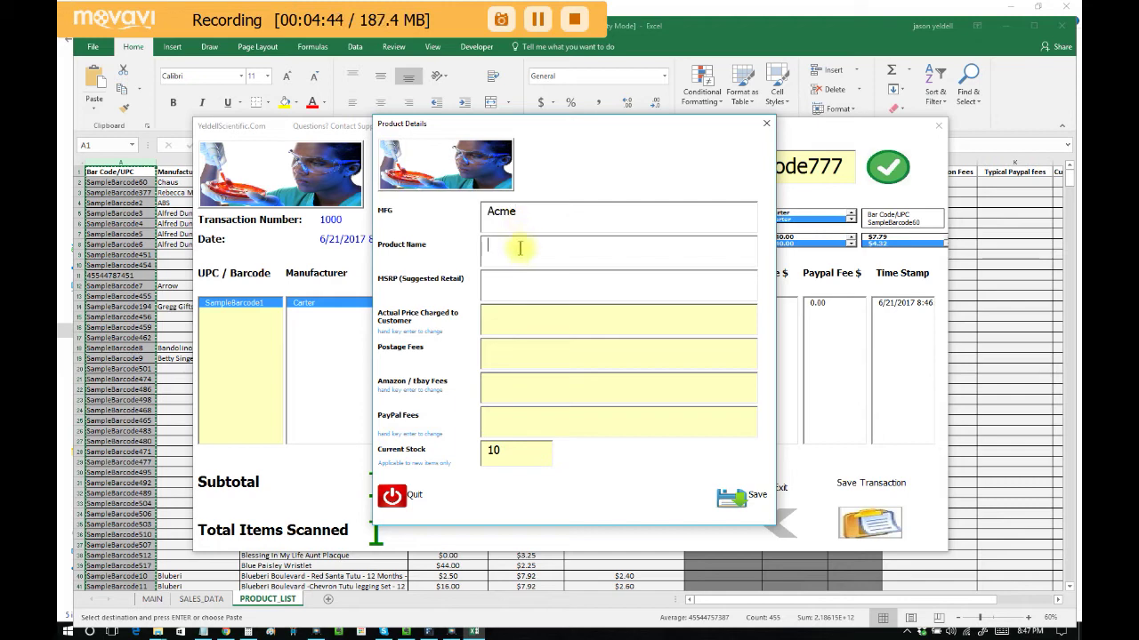
type("Widget 1")
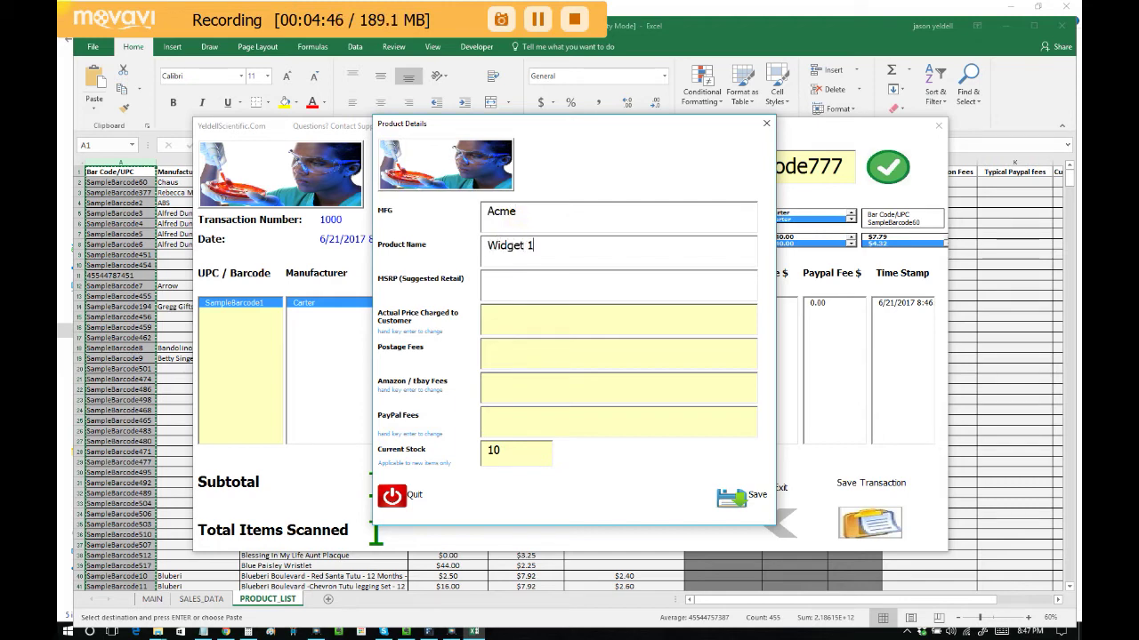
left_click(511, 284)
type("99.99")
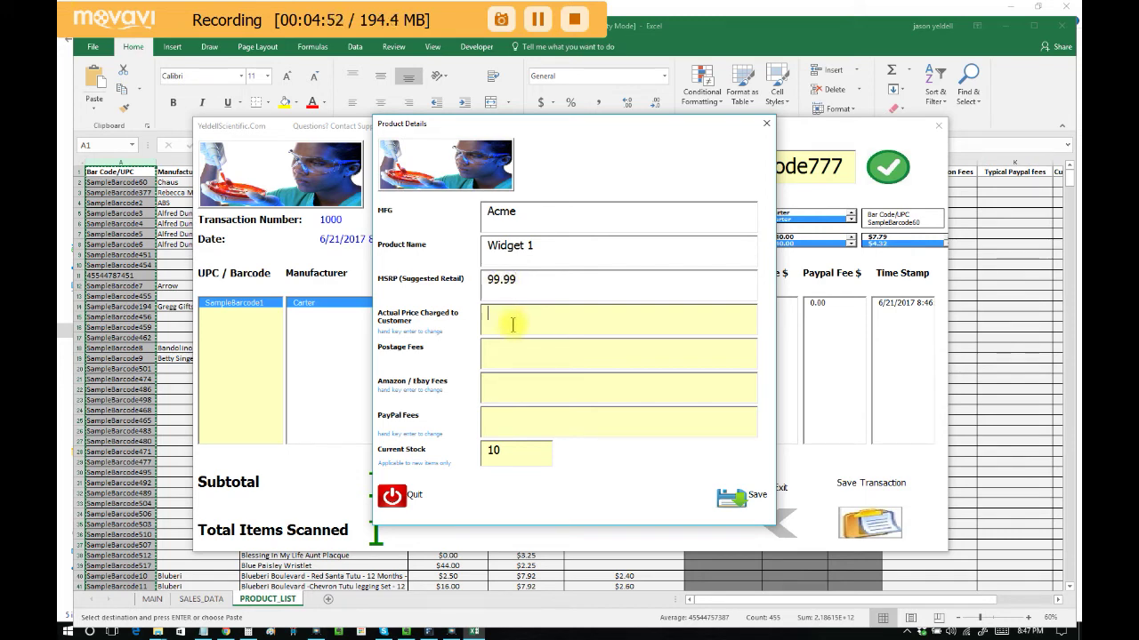
type("49.99")
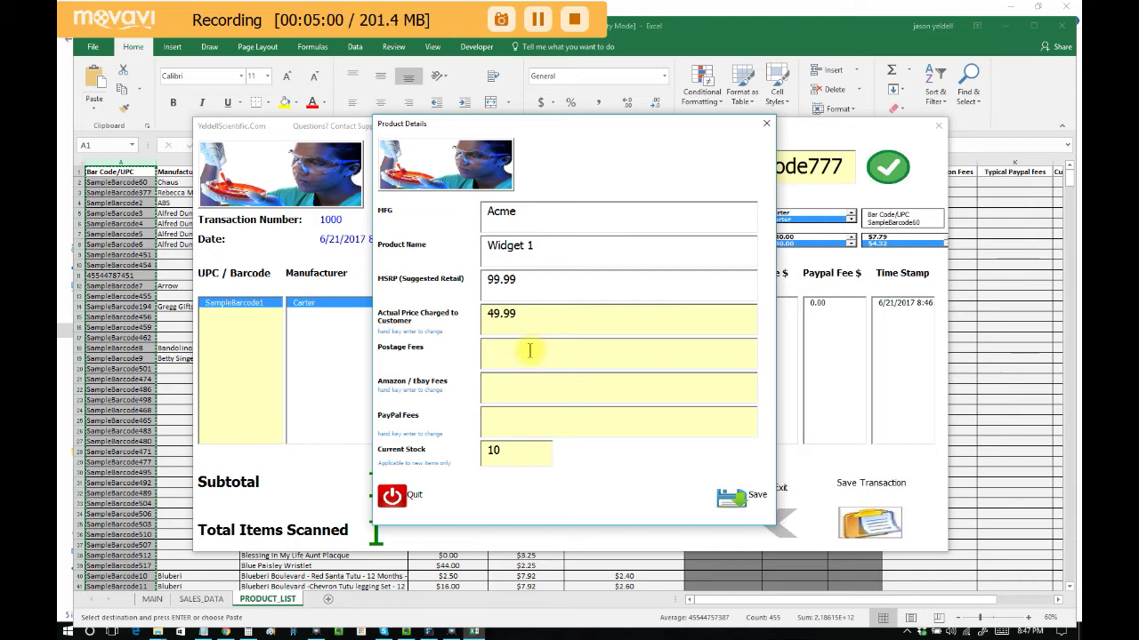
type("5.00")
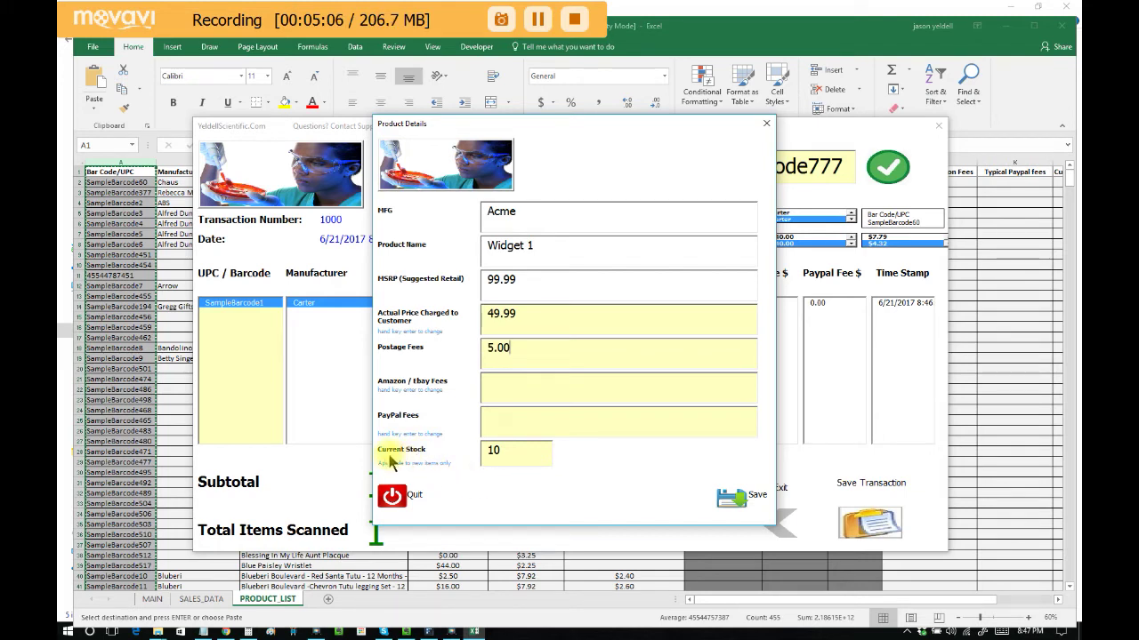
double_click(488, 451)
type("5")
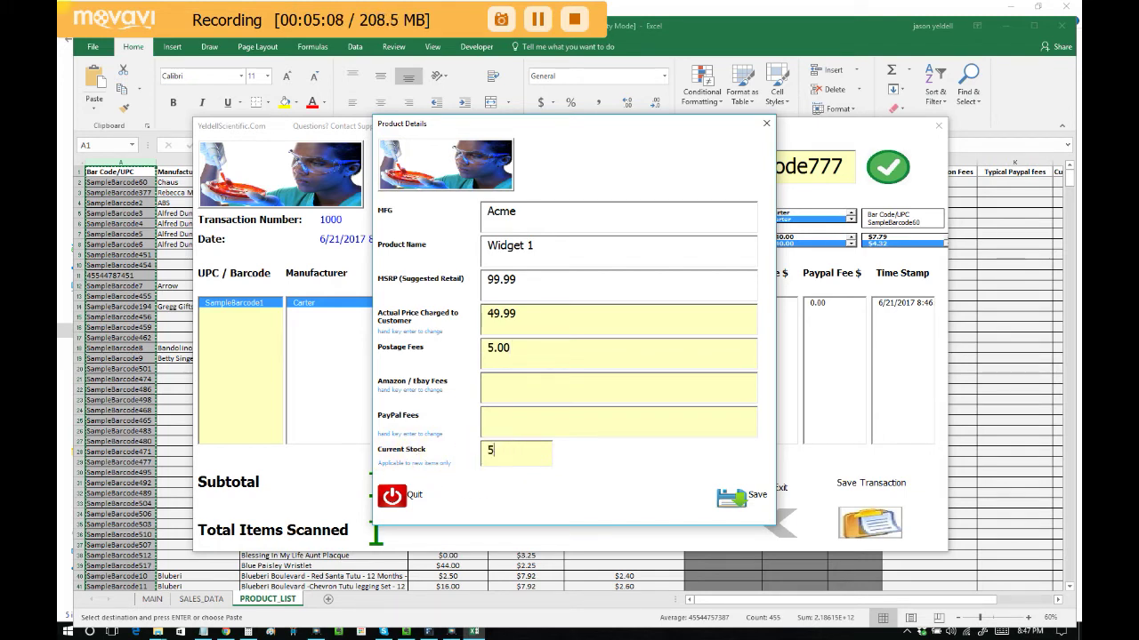
type("0")
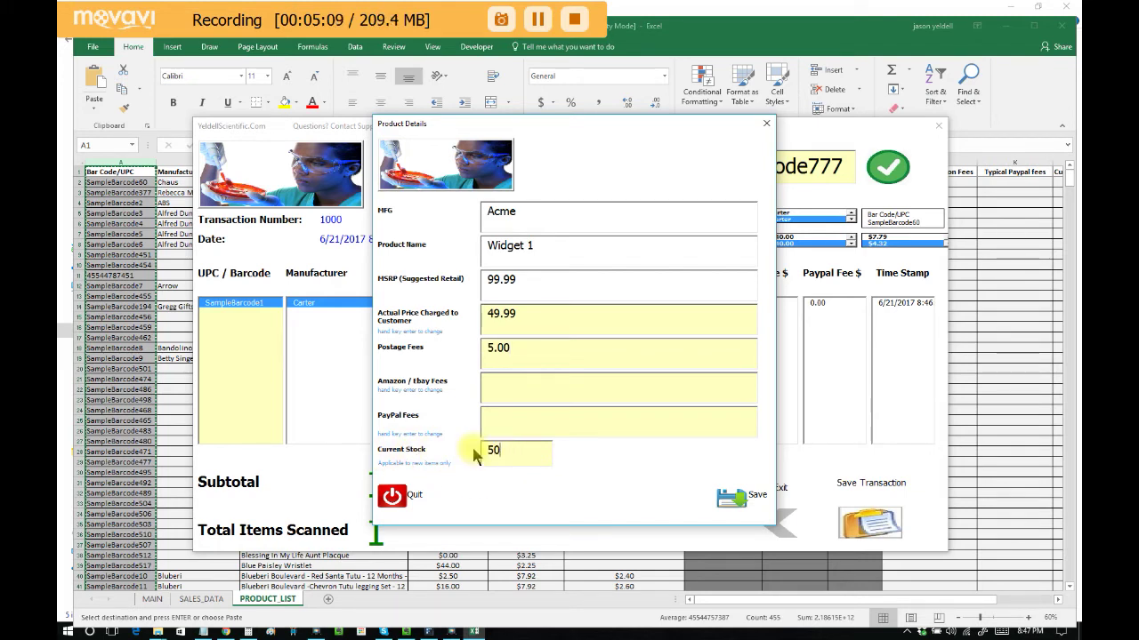
left_click(731, 500)
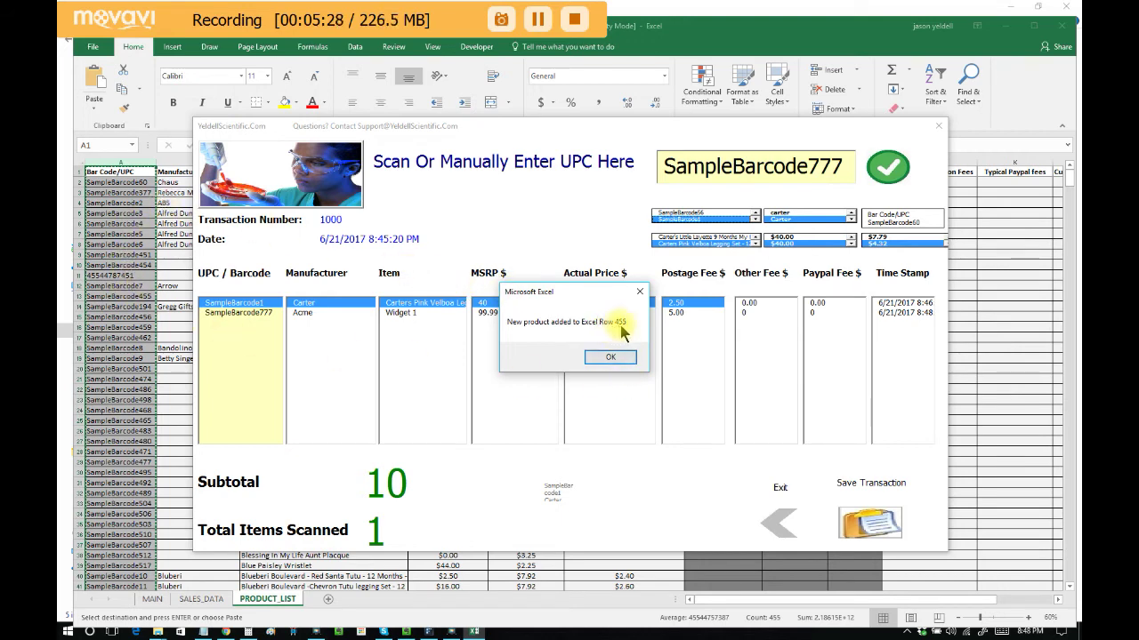
left_click(611, 356)
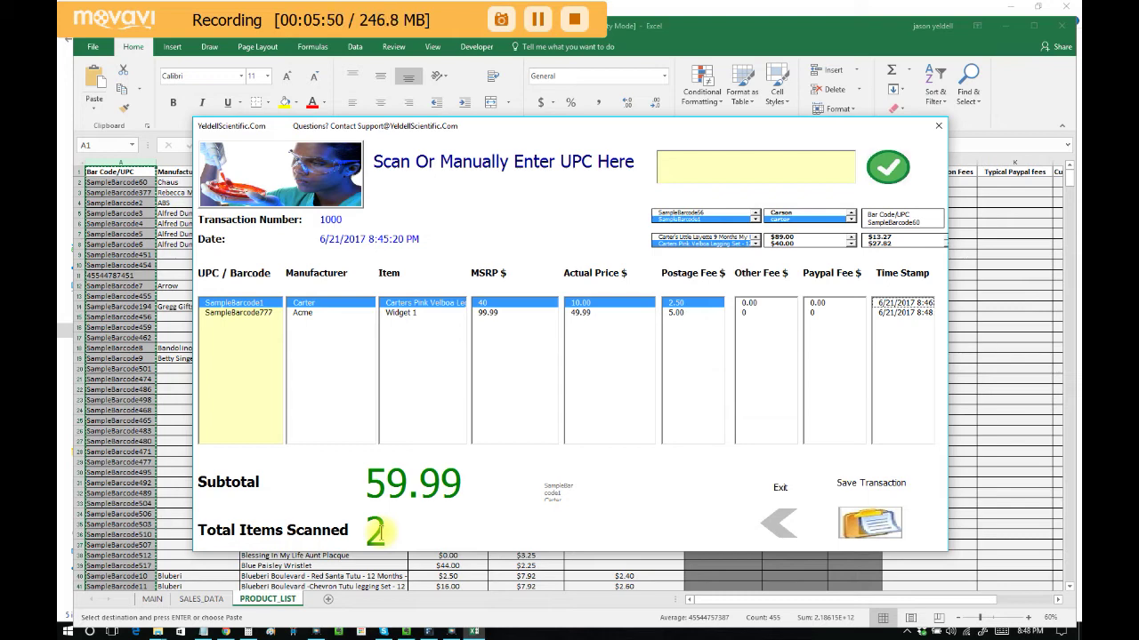
Save transaction 1000 to SALES_DATA, confirming YES and dismissing the saved notice.
left_click(861, 531)
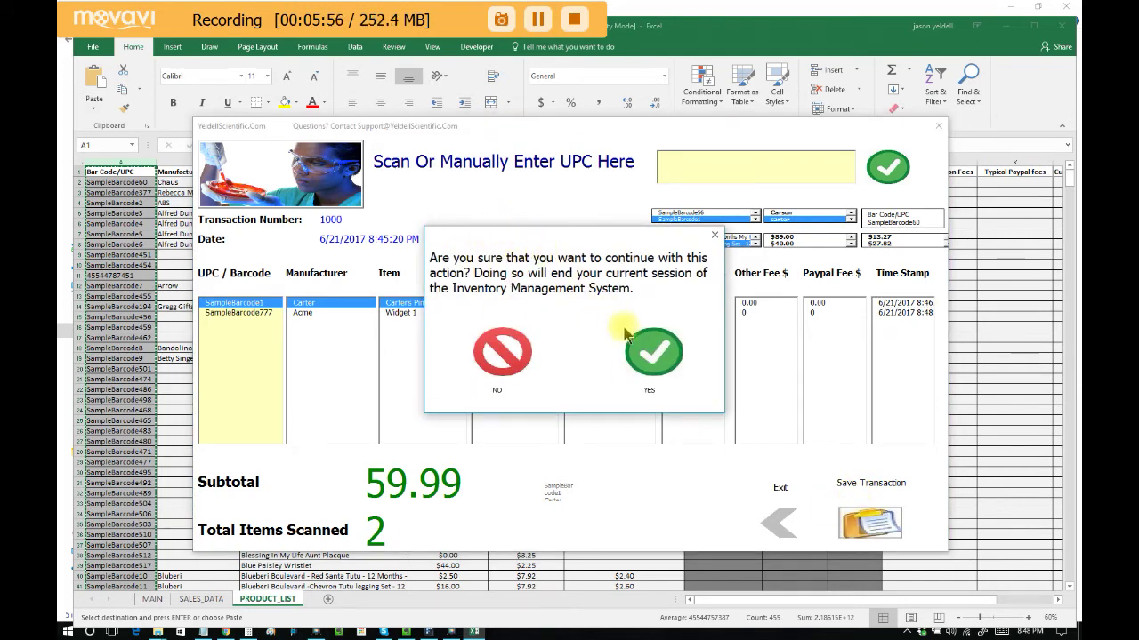
left_click(652, 356)
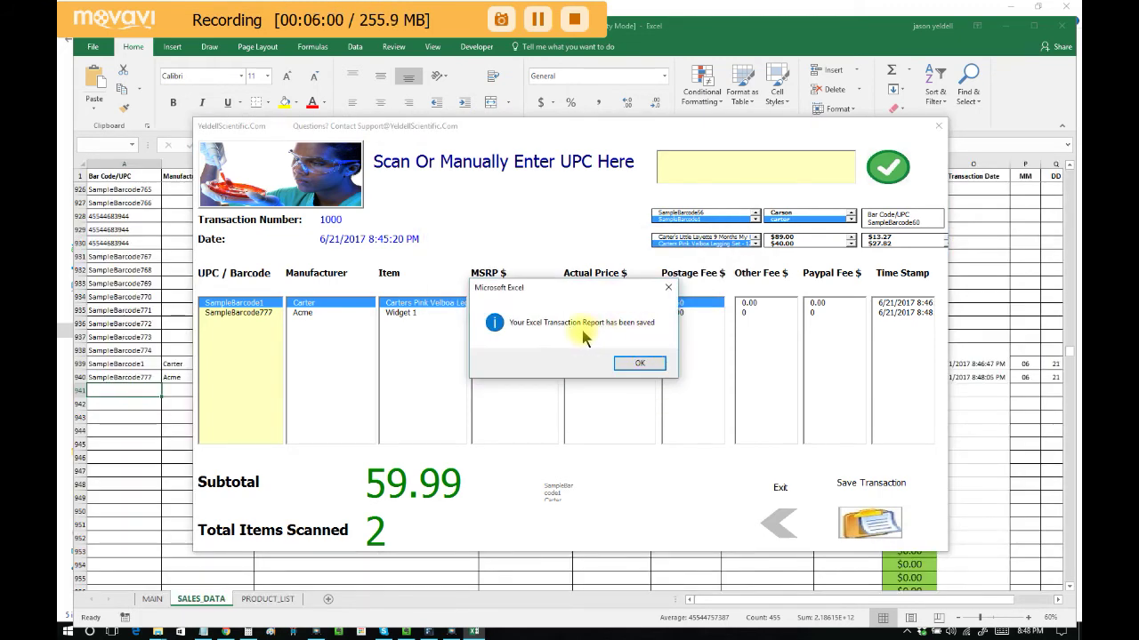
left_click(635, 363)
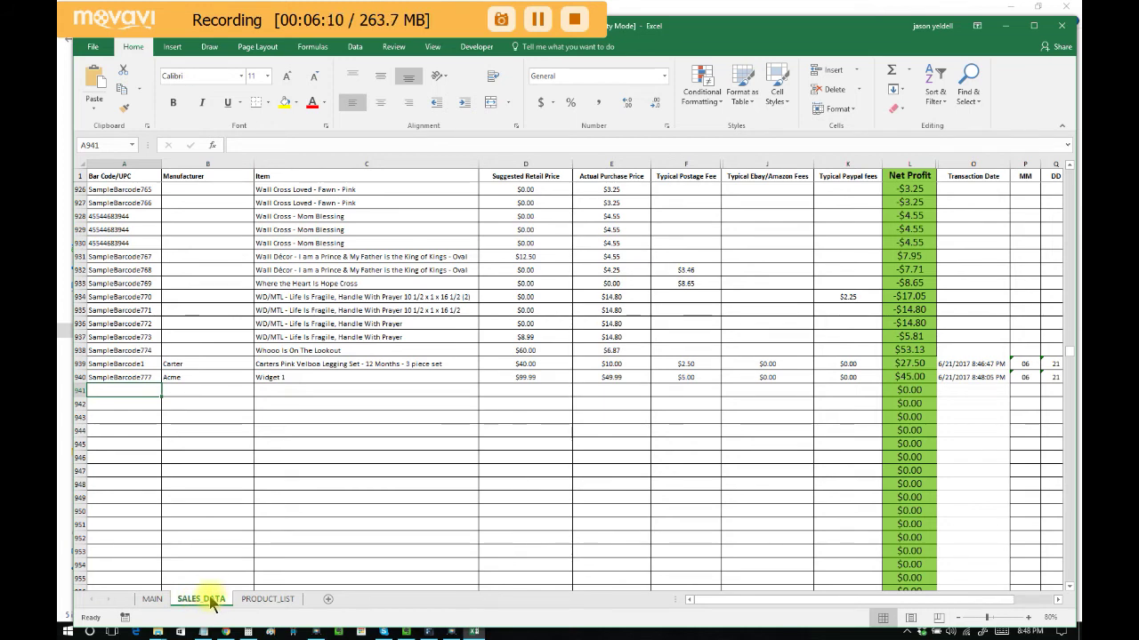
left_click_drag(79, 364, 79, 378)
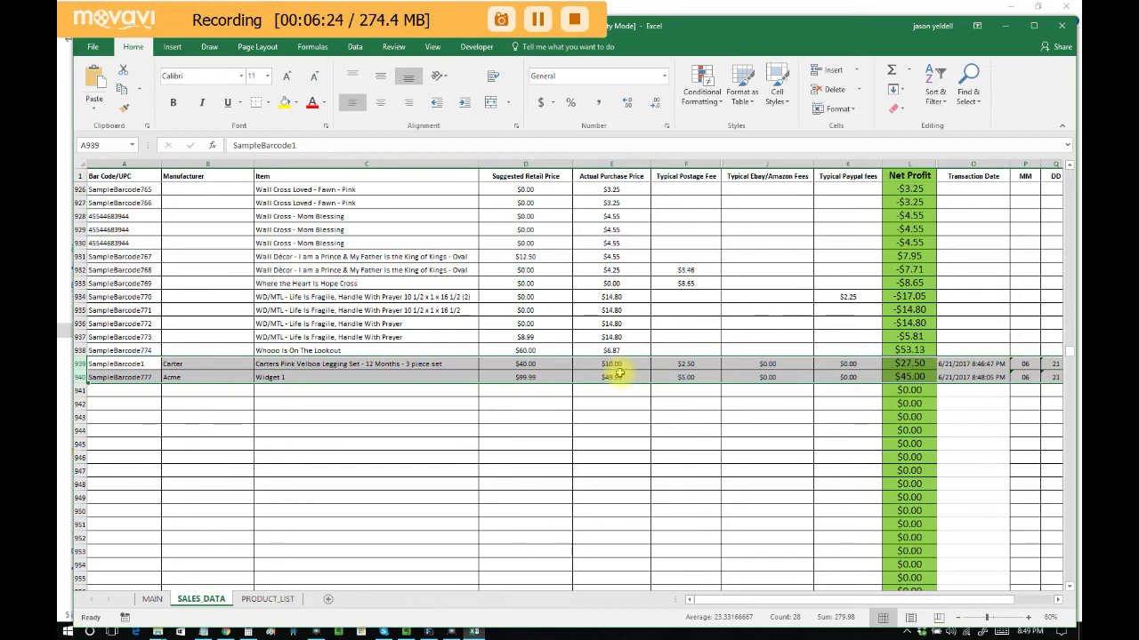
left_click(950, 365)
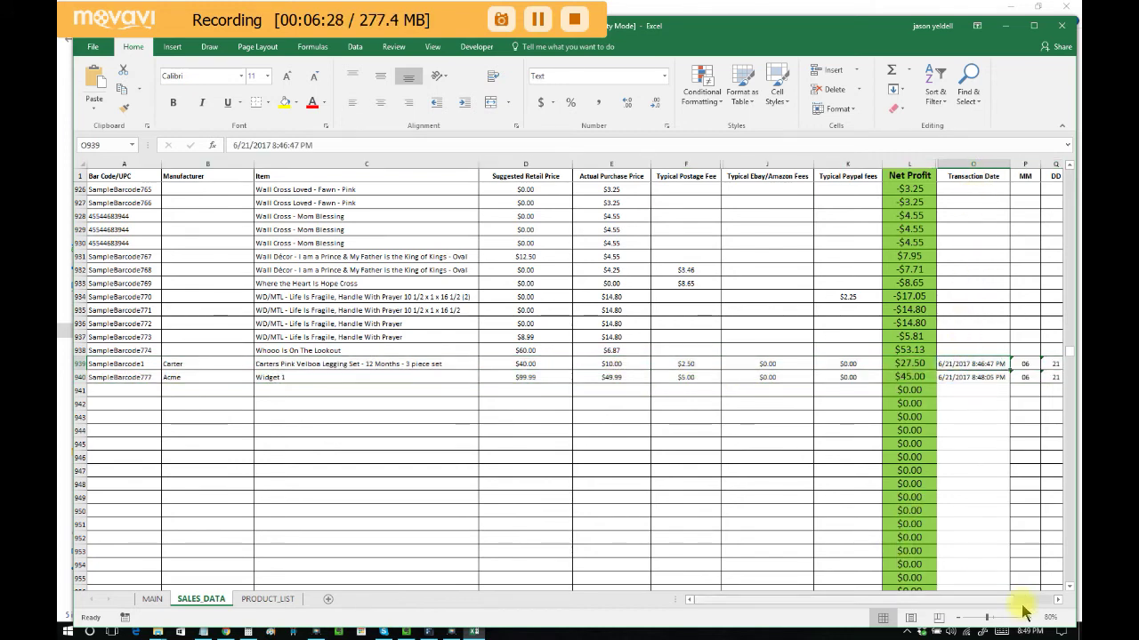
left_click(1057, 603)
left_click(1056, 603)
left_click(1057, 603)
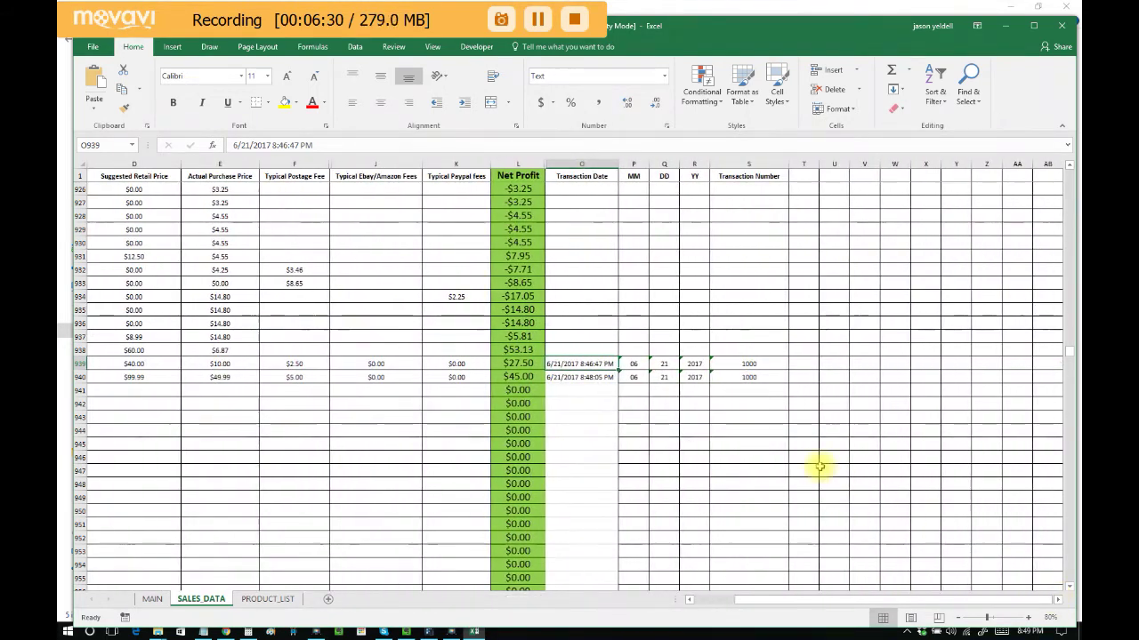
left_click(639, 364)
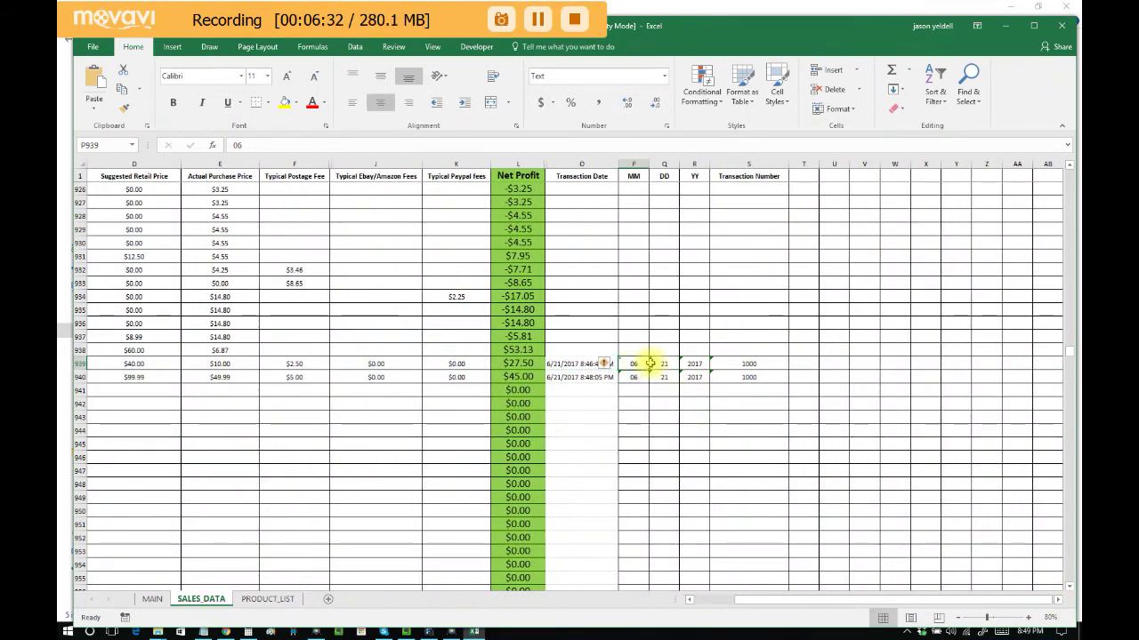
left_click(669, 363)
left_click(692, 364)
left_click(696, 426)
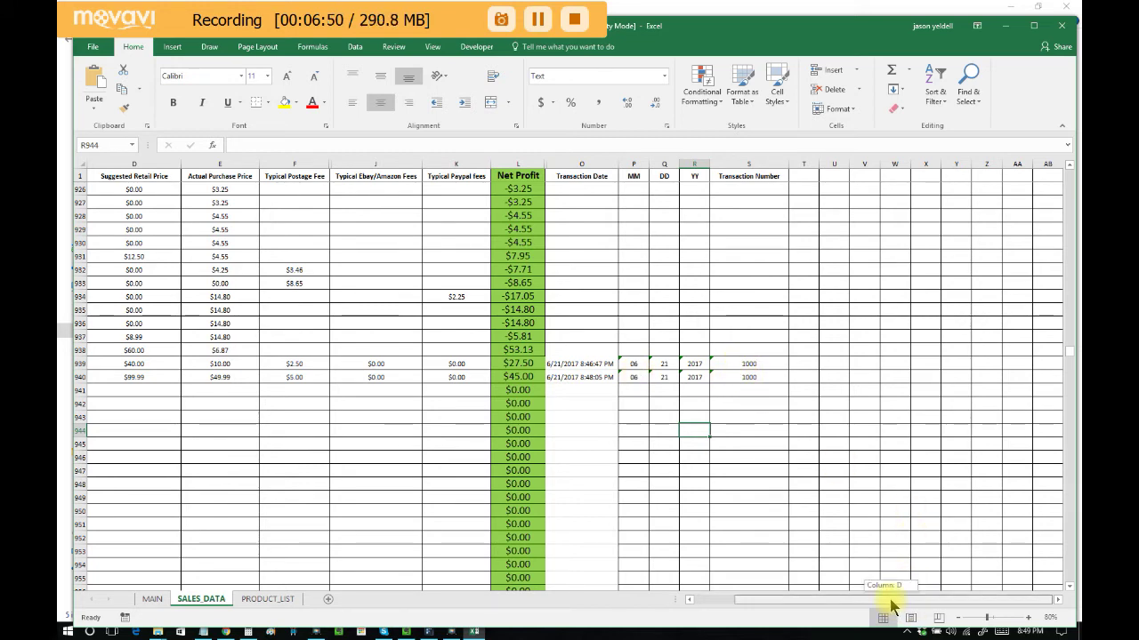
left_click_drag(890, 607, 868, 605)
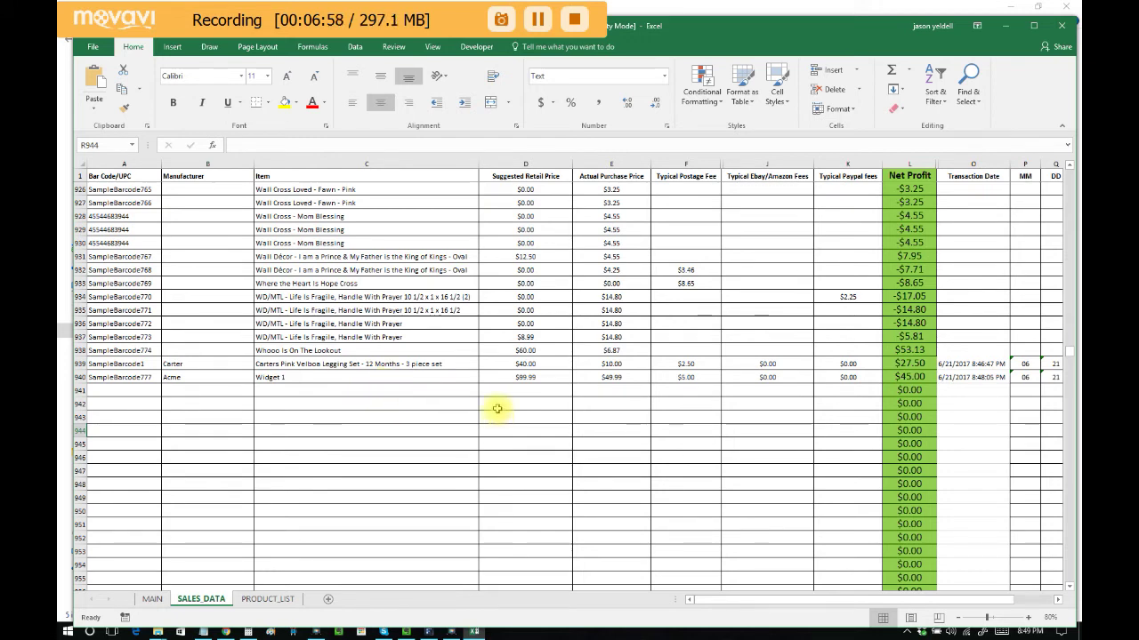
left_click(267, 599)
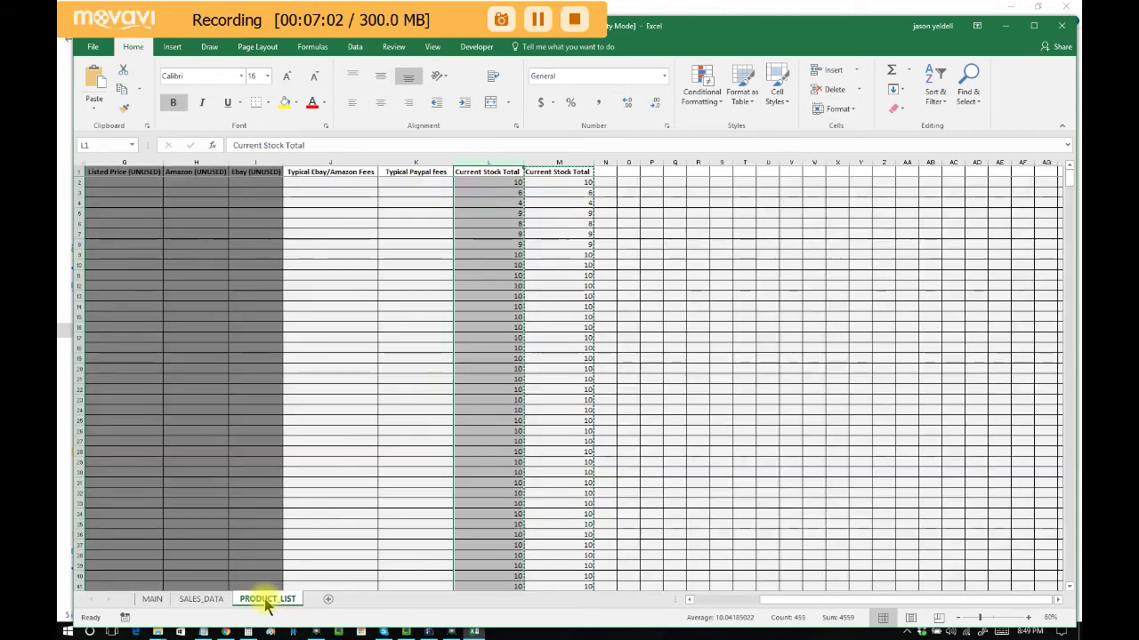
Check the SALES_DATA sheet, then go back to the PRODUCT_LIST sheet.
left_click(758, 479)
left_click_drag(792, 601, 690, 597)
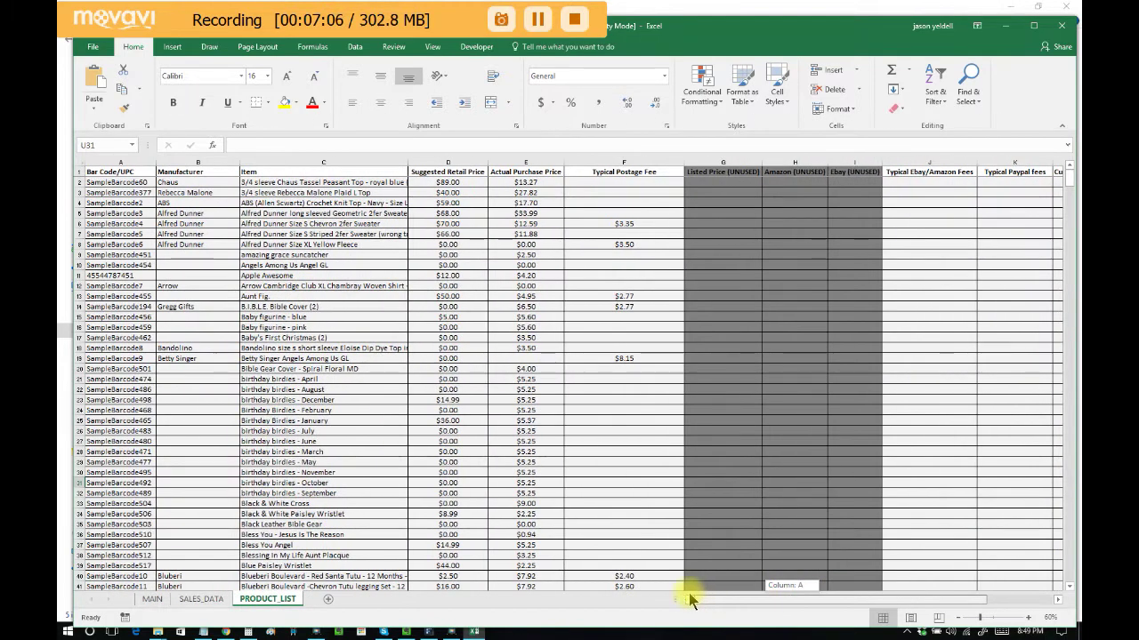
left_click(201, 599)
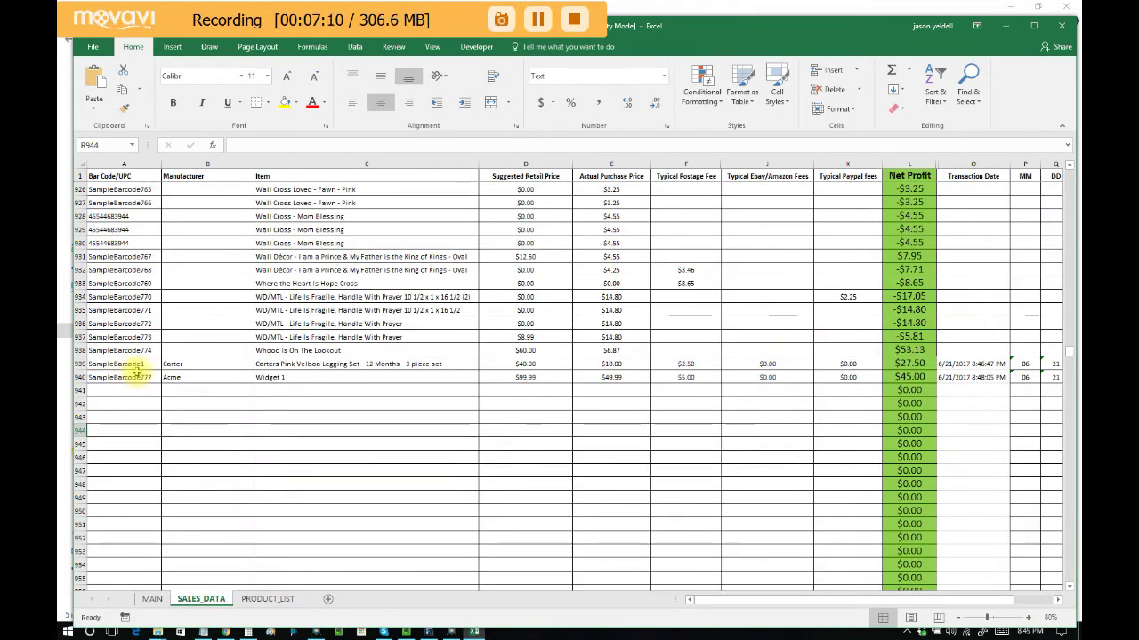
left_click(272, 601)
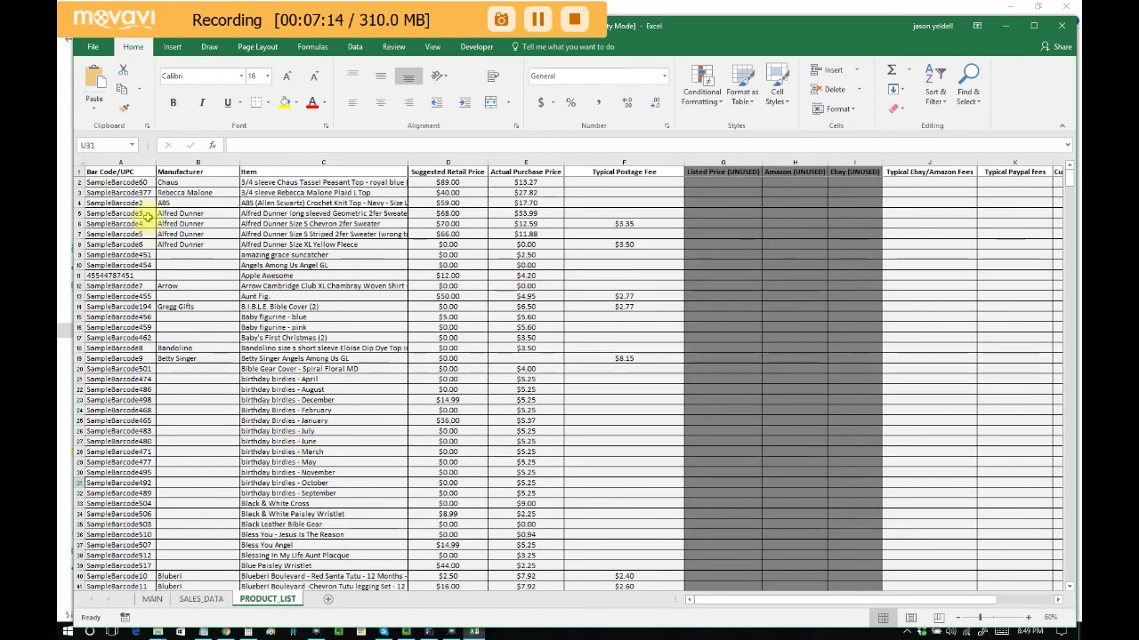
Sort PRODUCT_LIST A to Z by Bar Code/UPC with the expanded selection, then select the Carters row.
left_click(115, 163)
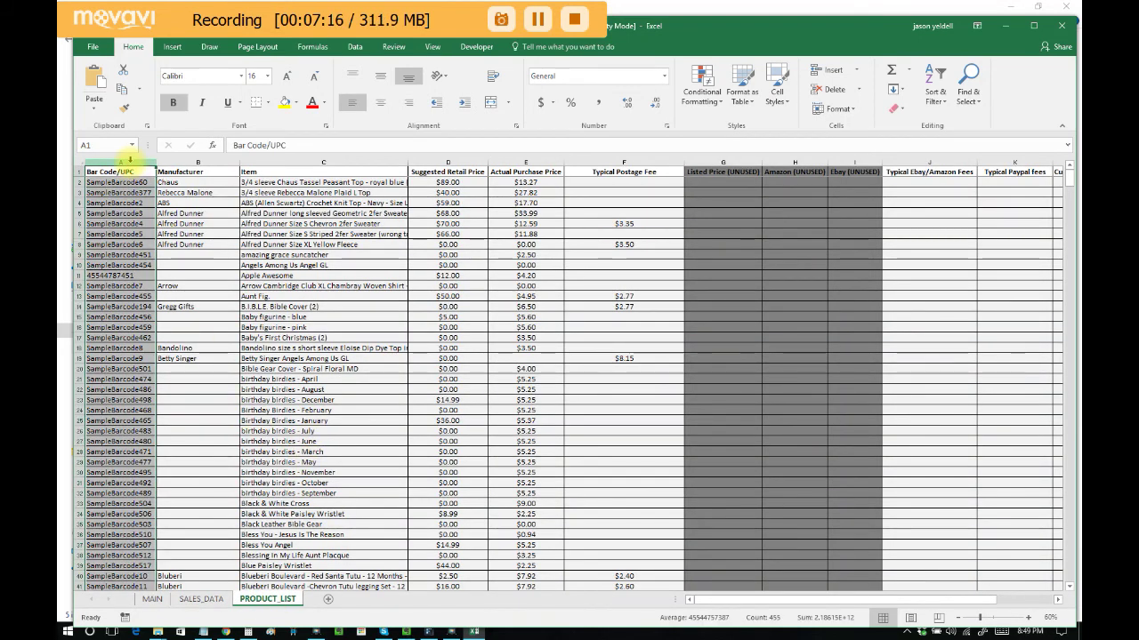
left_click(363, 50)
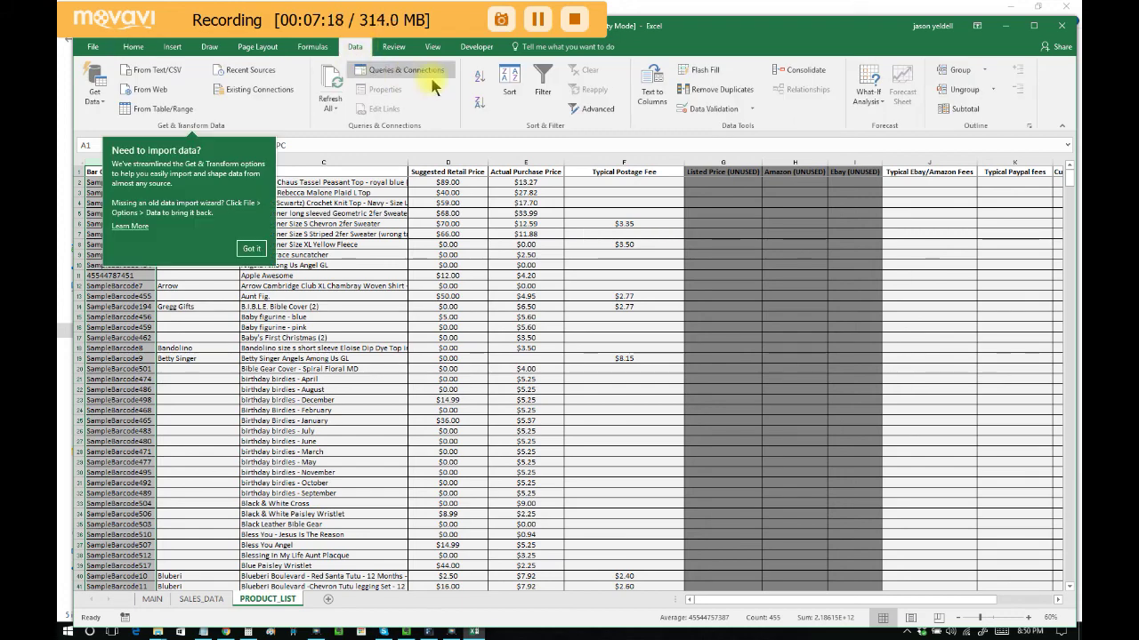
left_click(478, 81)
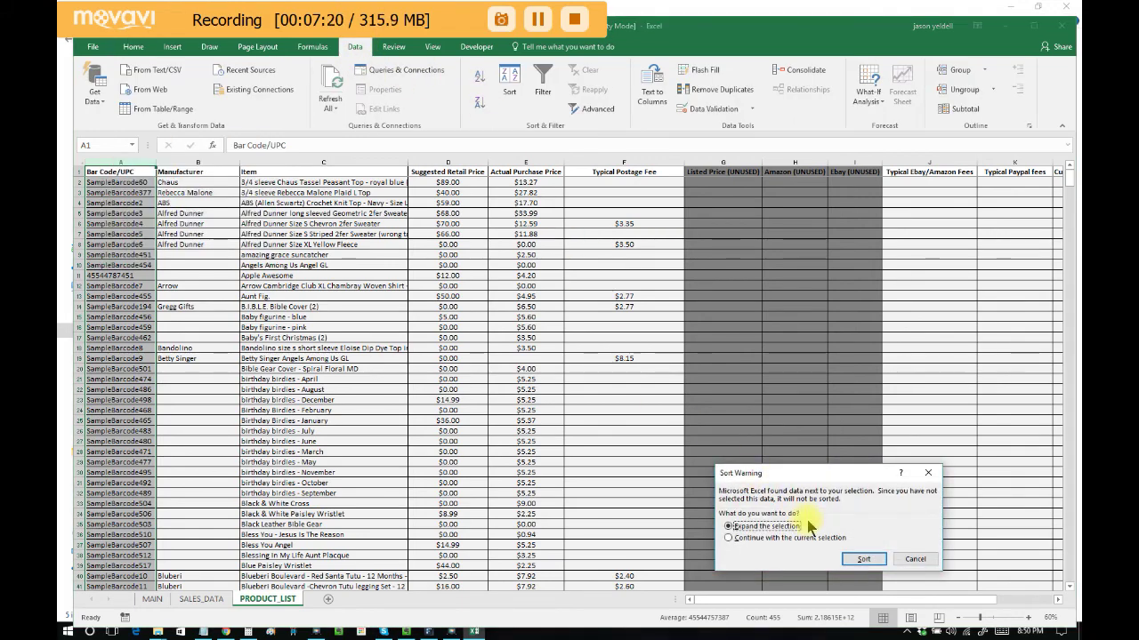
left_click(865, 559)
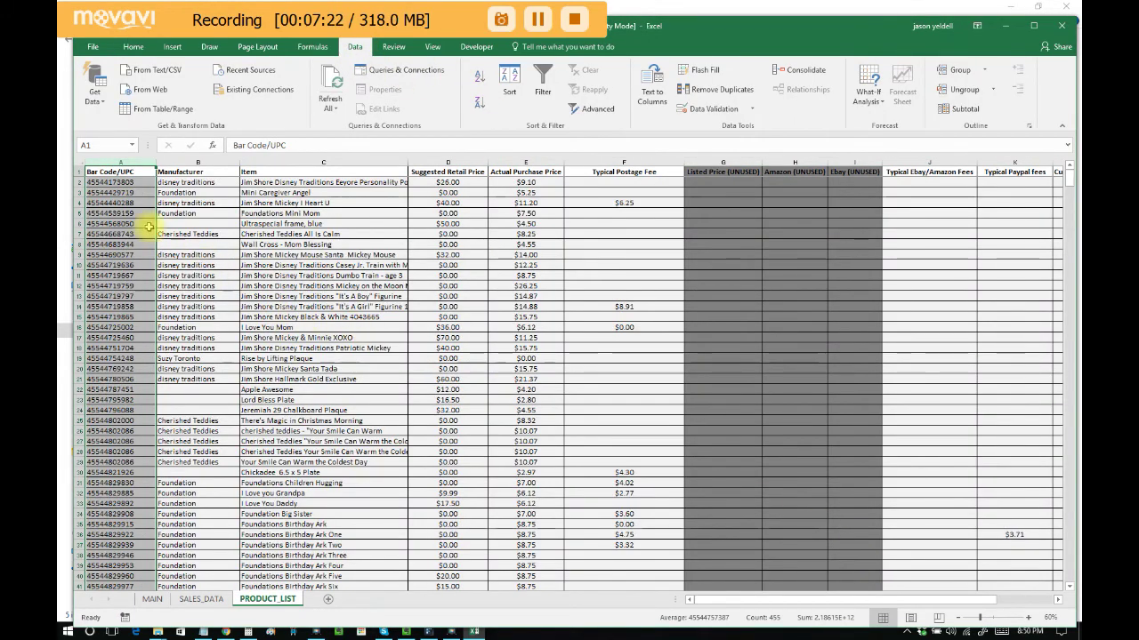
left_click(116, 234)
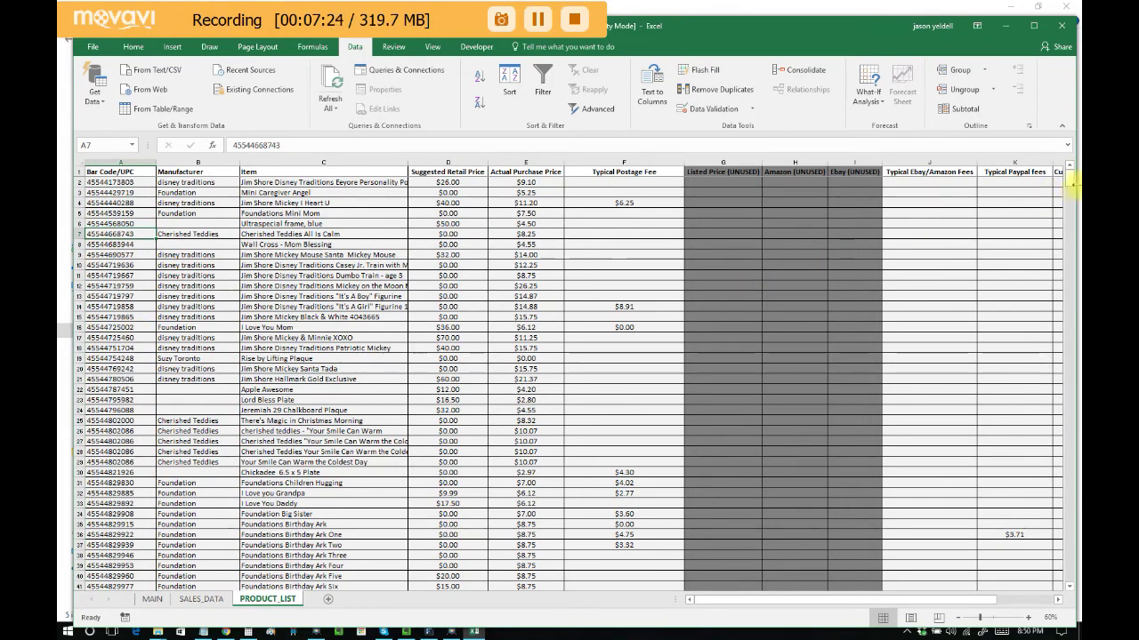
mouse_move(1071, 183)
left_mouse_down()
mouse_move(1071, 251)
mouse_move(1070, 184)
left_mouse_up()
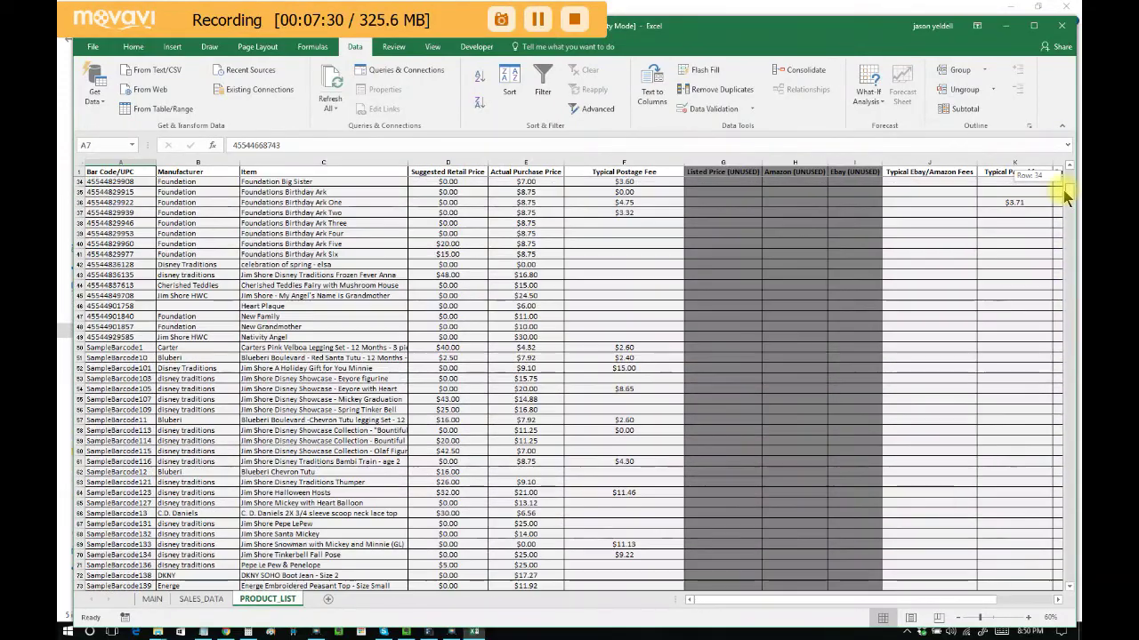
left_click(587, 348)
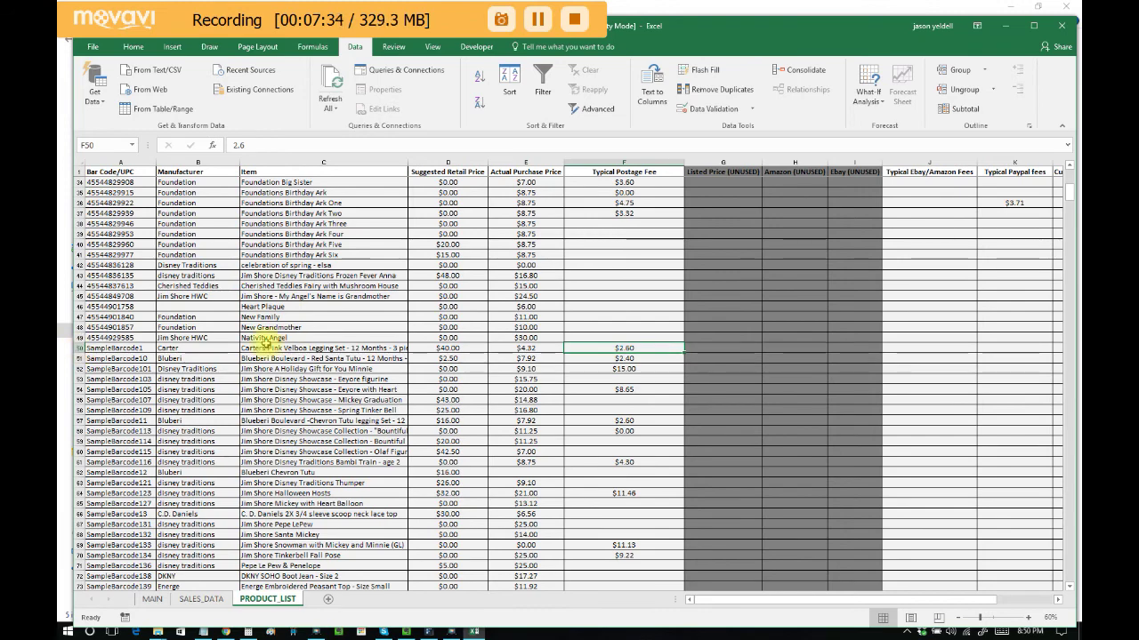
left_click_drag(800, 603, 801, 579)
left_click(78, 348)
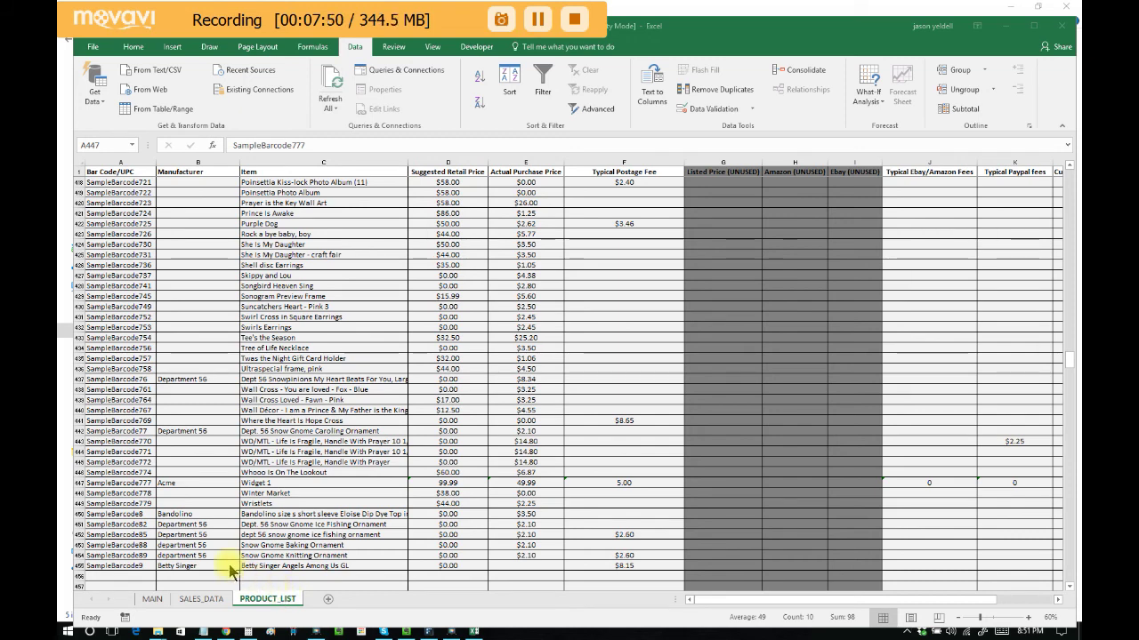
left_click(77, 483)
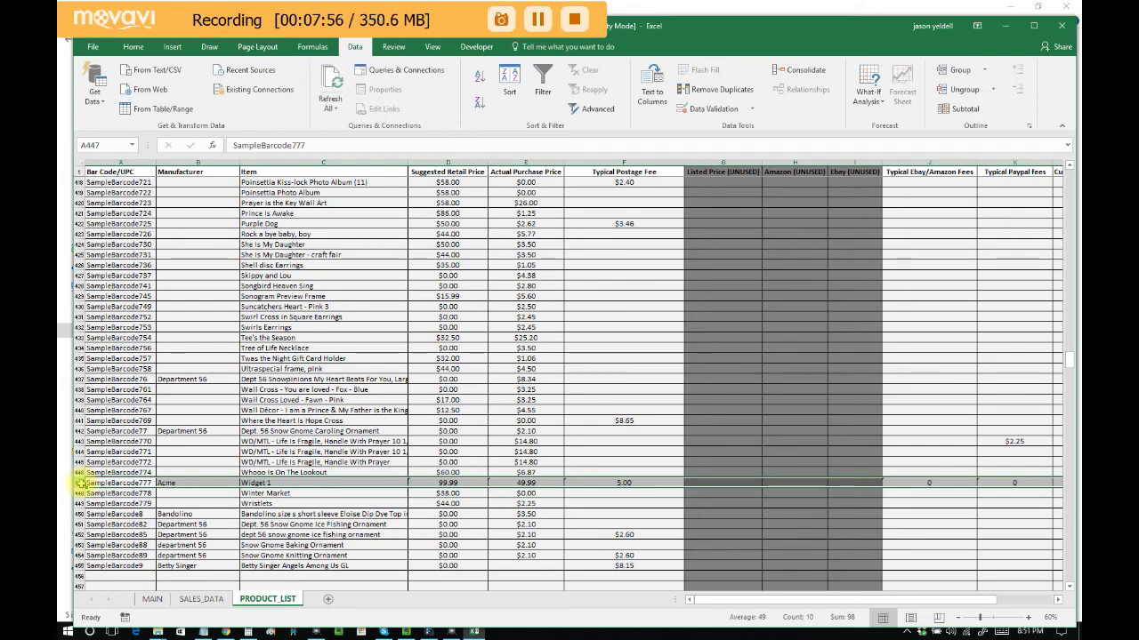
left_click_drag(691, 603, 822, 603)
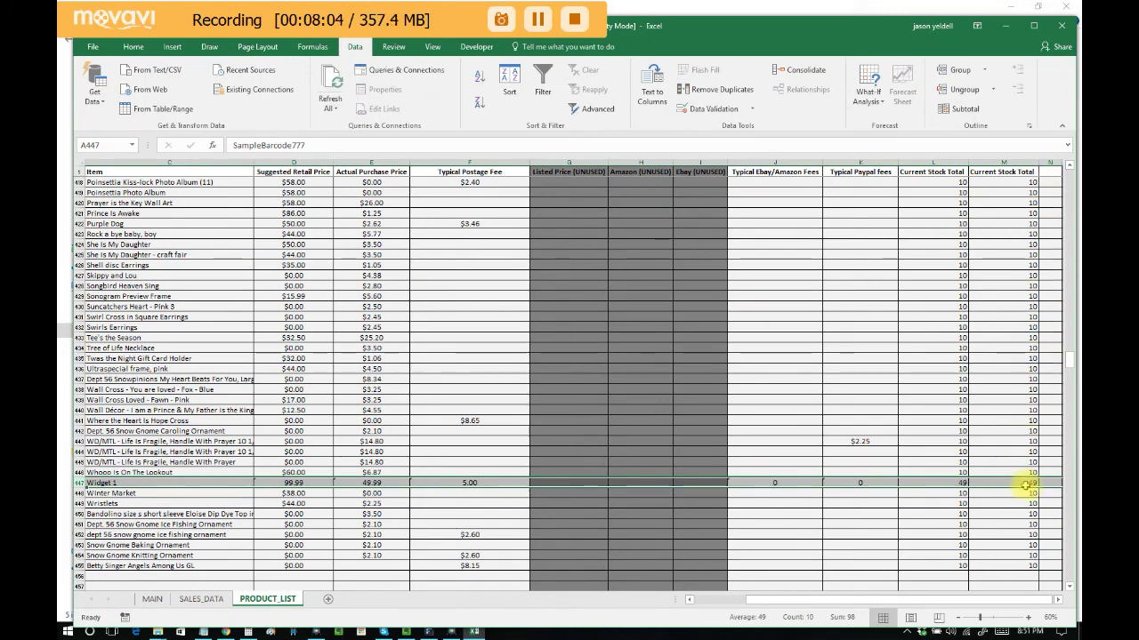
left_click(207, 600)
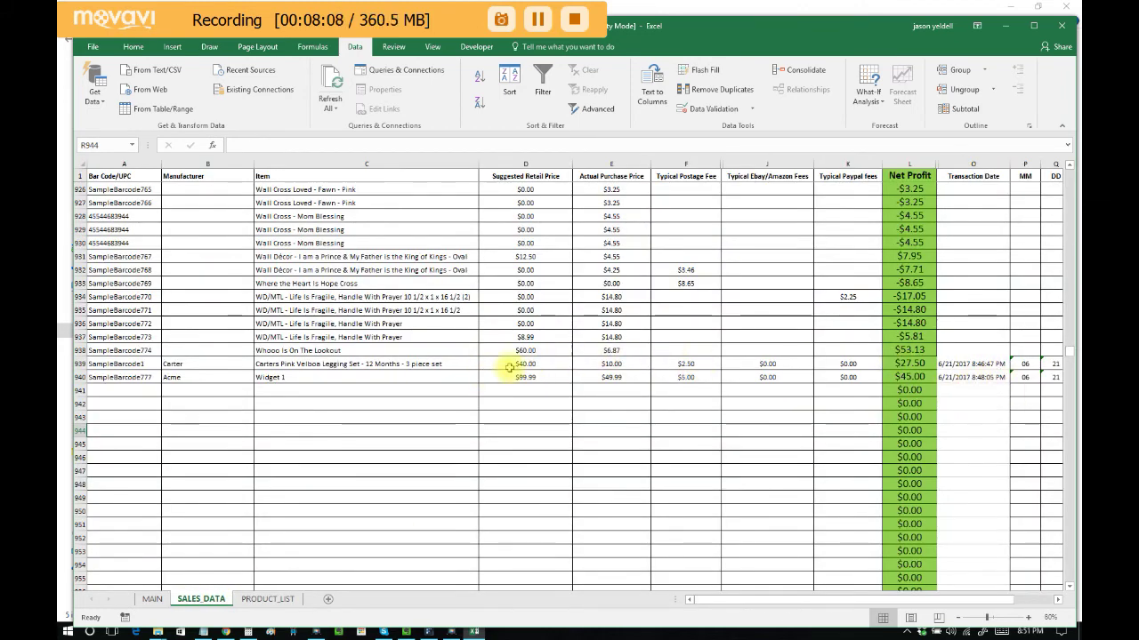
left_click(267, 599)
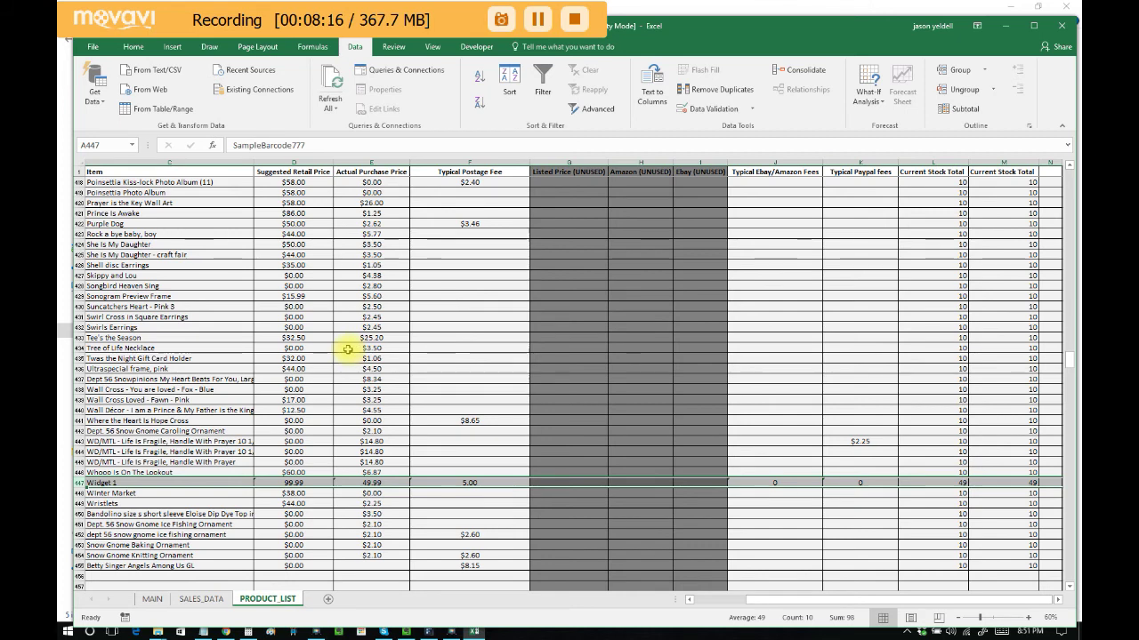
left_click(471, 370)
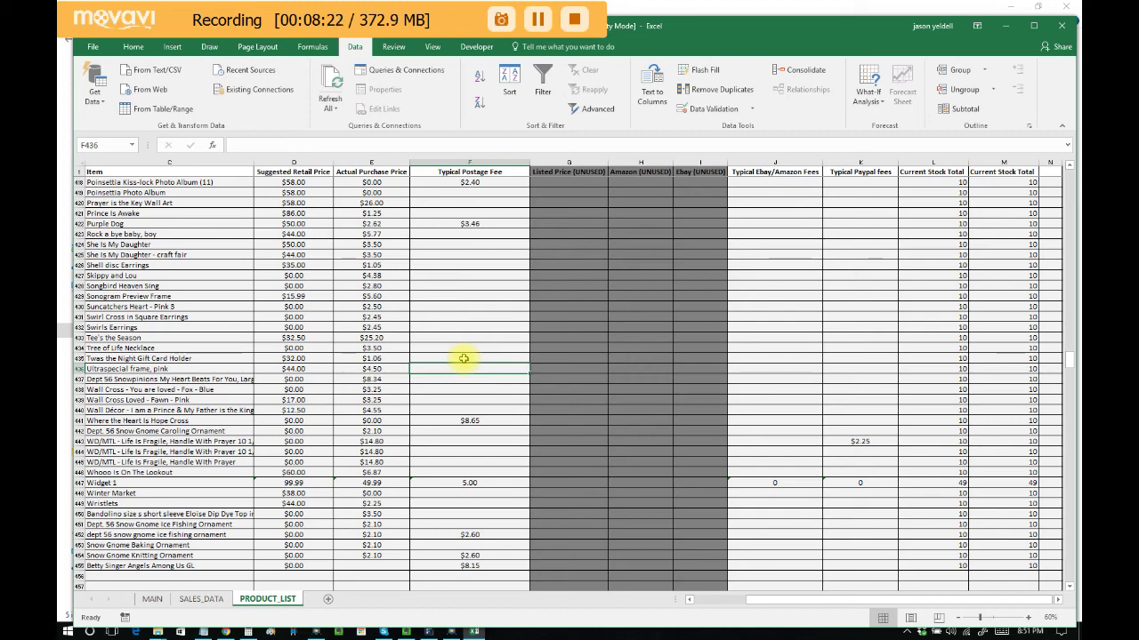
Launch the Inventory Management System with Ctrl+Shift+I and select Widget 1 (SampleBarcode777) under View/Edit Inventory.
key("ctrl+shift+i")
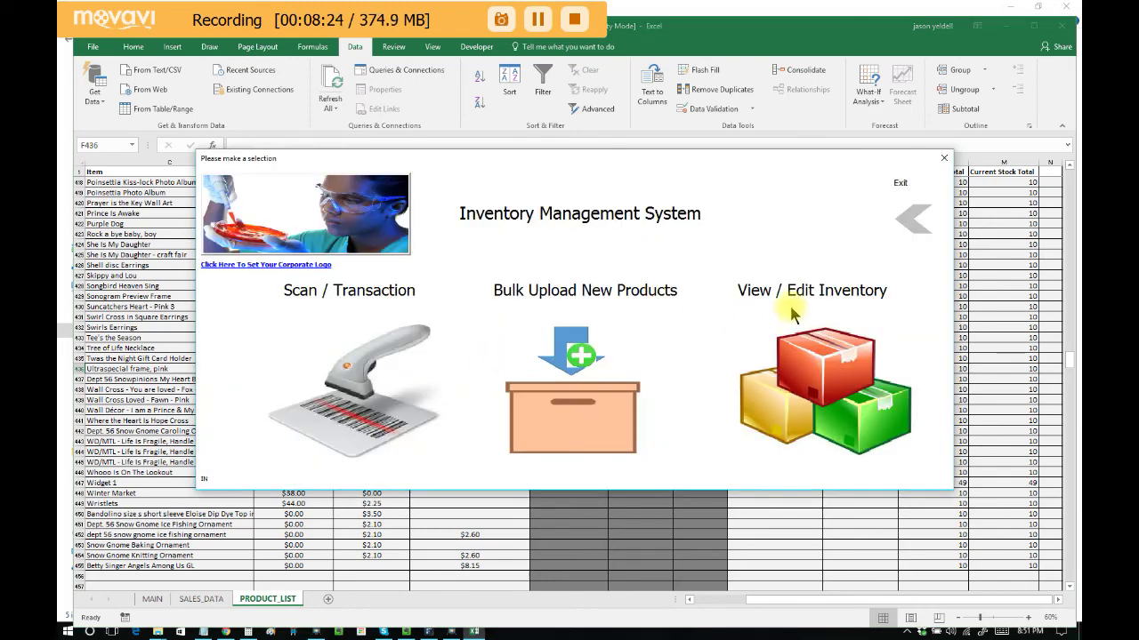
left_click(823, 360)
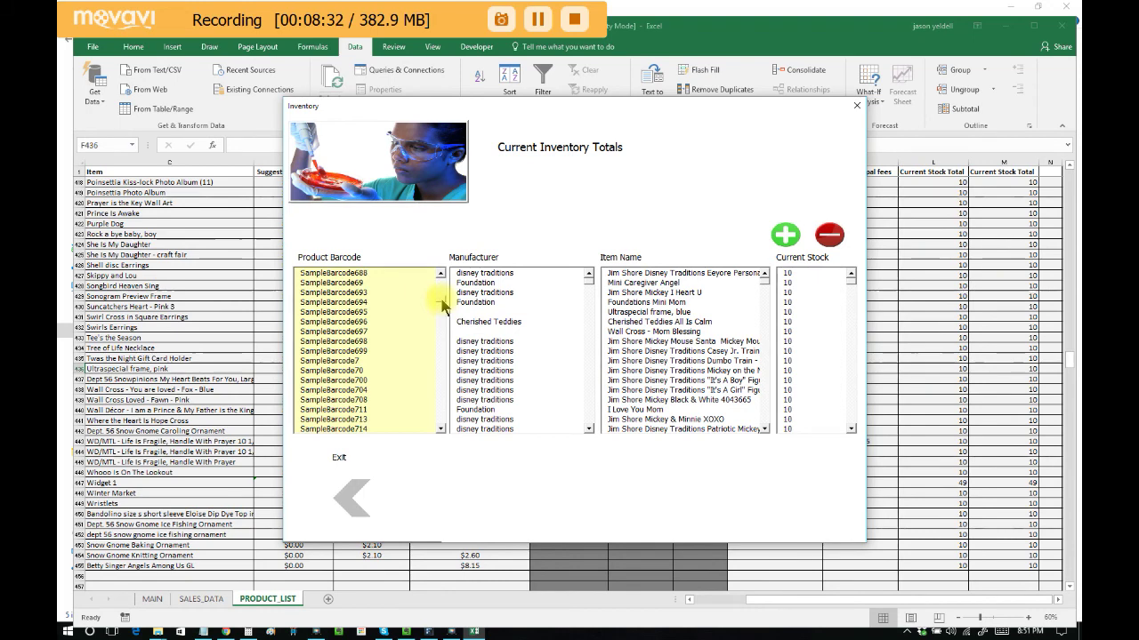
left_click(441, 429)
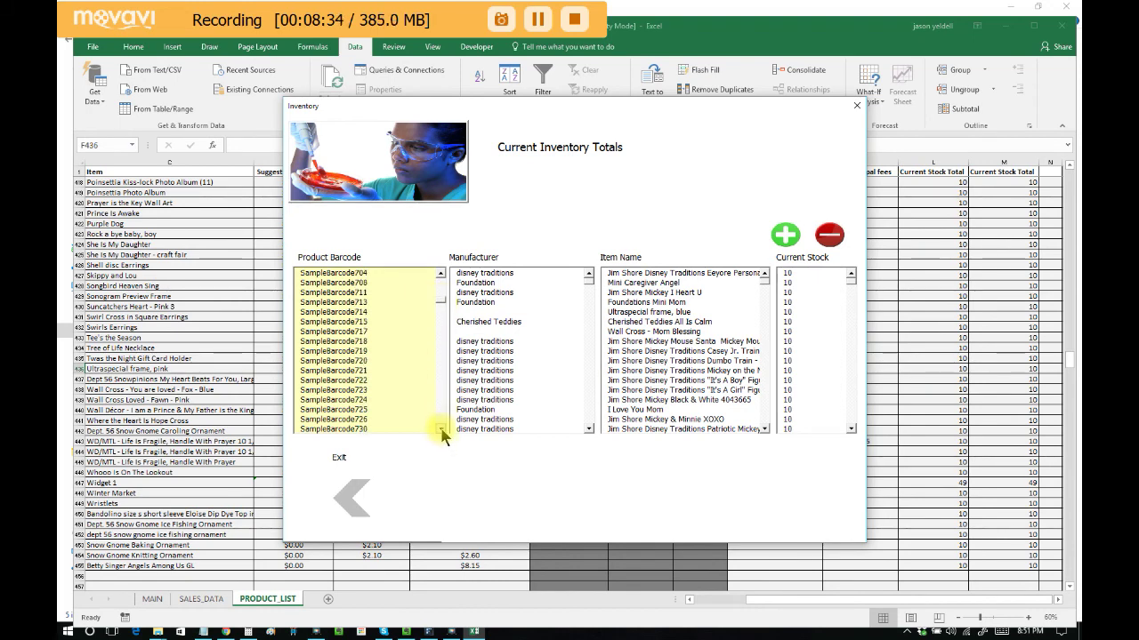
left_click(440, 429)
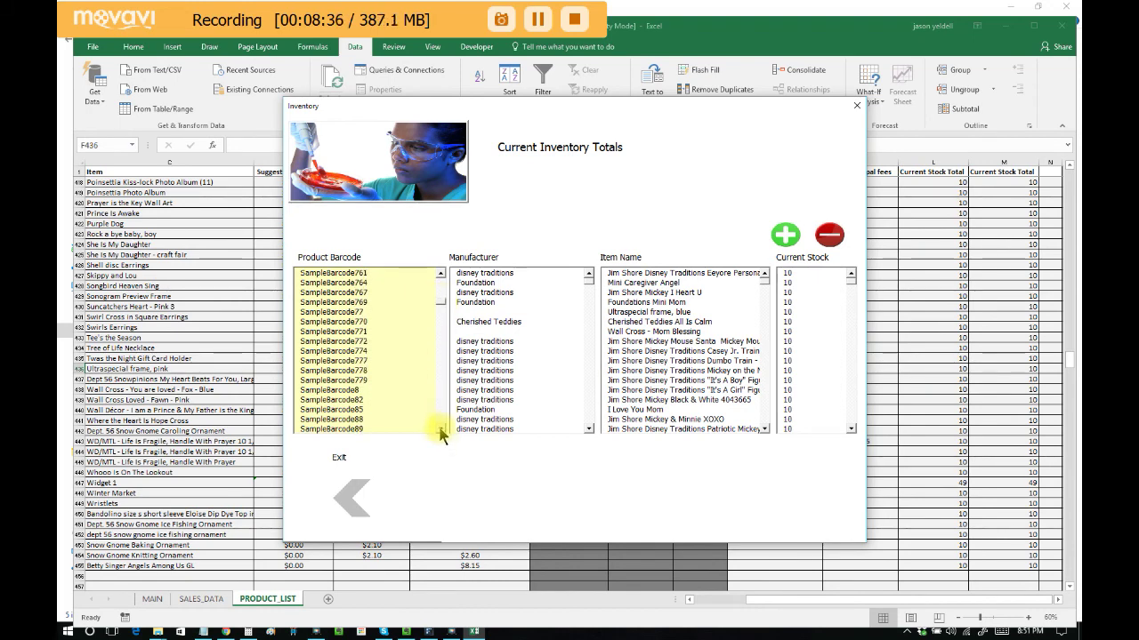
left_click(342, 360)
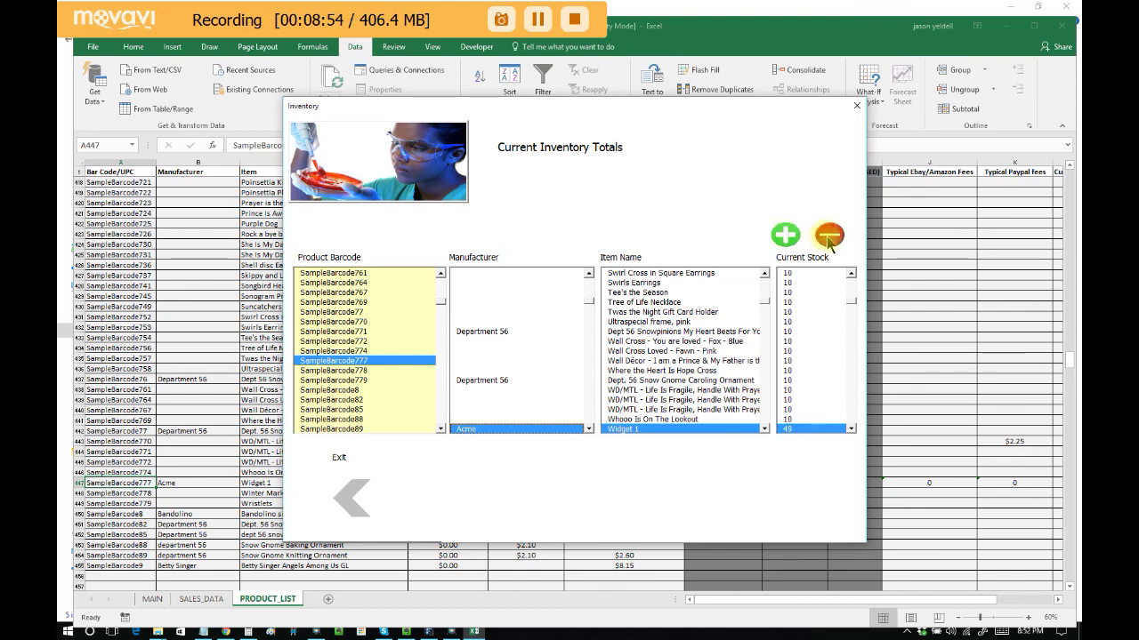
Add 5 units to Widget 1's stock, then reselect it to confirm the new total of 54.
left_click(785, 235)
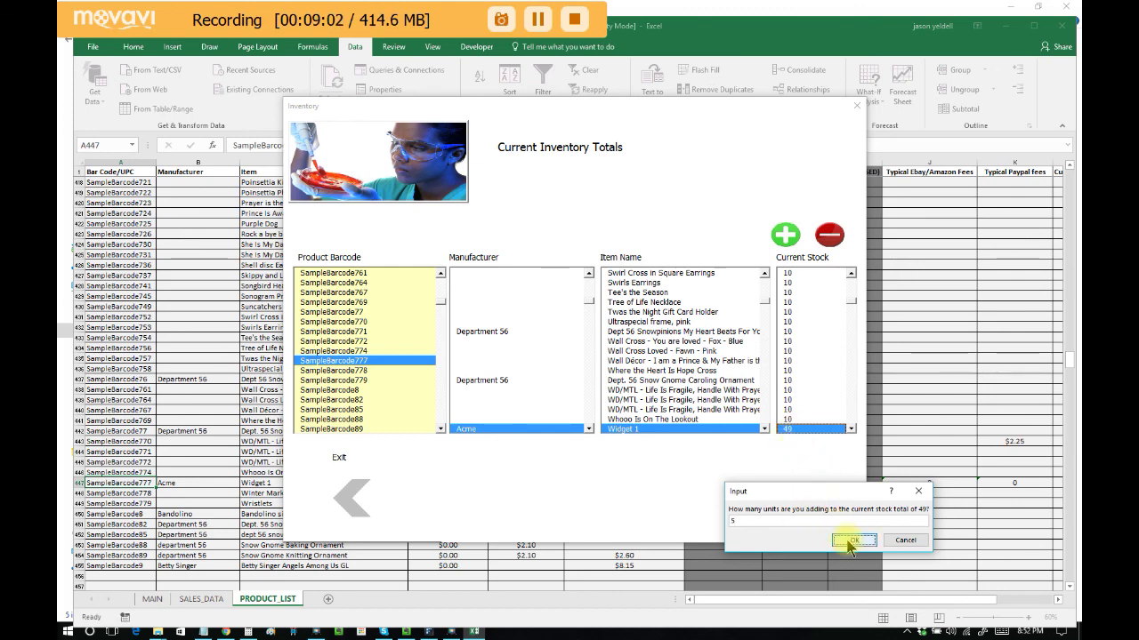
left_click(854, 540)
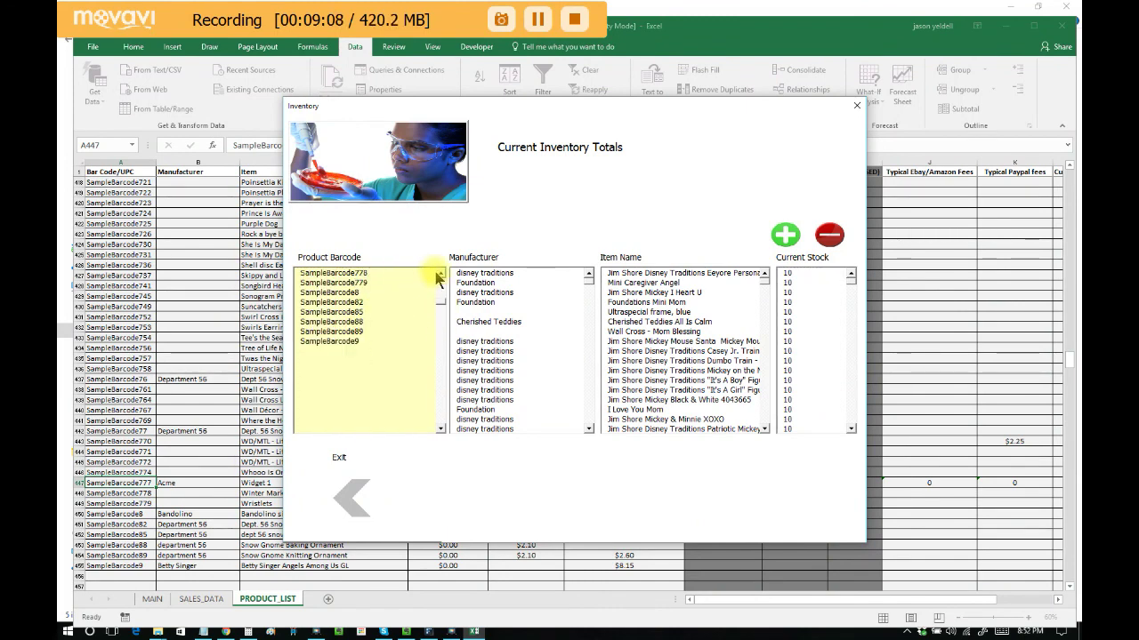
left_click(375, 272)
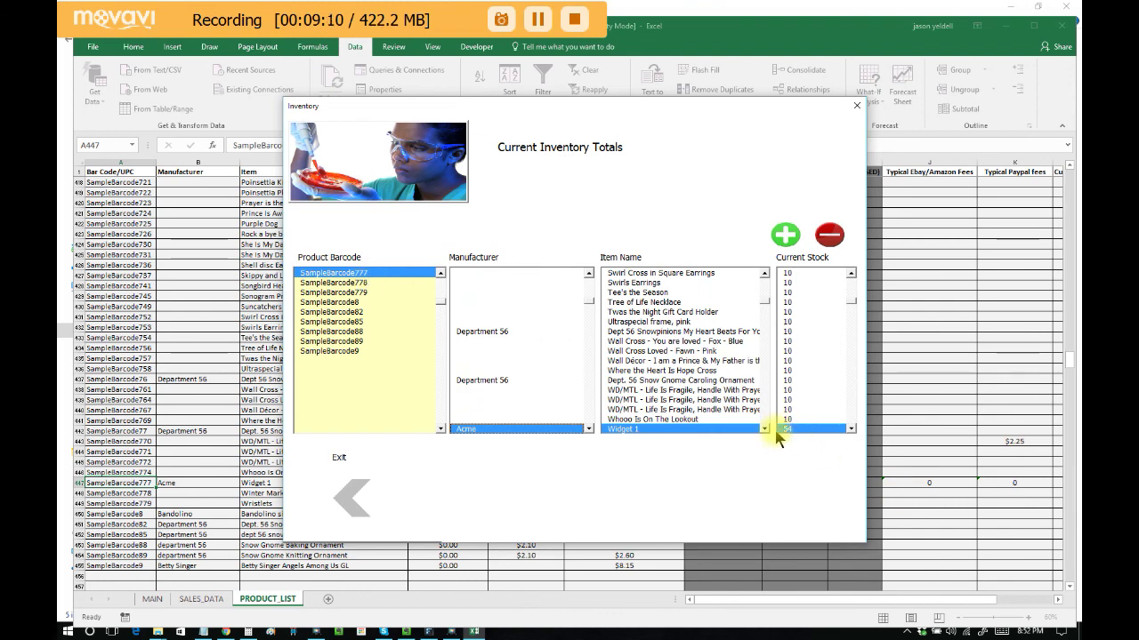